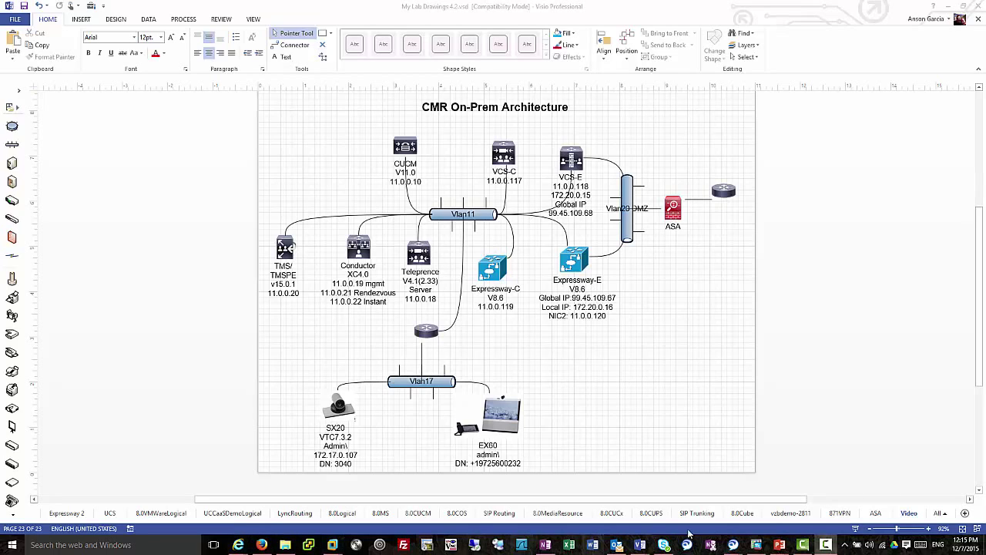
Switch to Firefox and open the list of UC services in Cisco Unified CM Administration
left_click(262, 545)
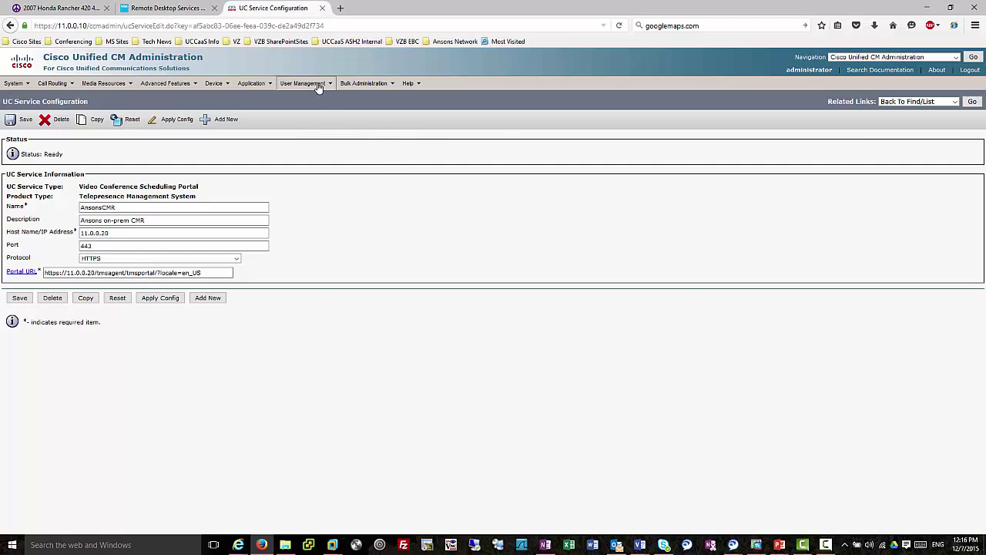
mouse_move(306, 83)
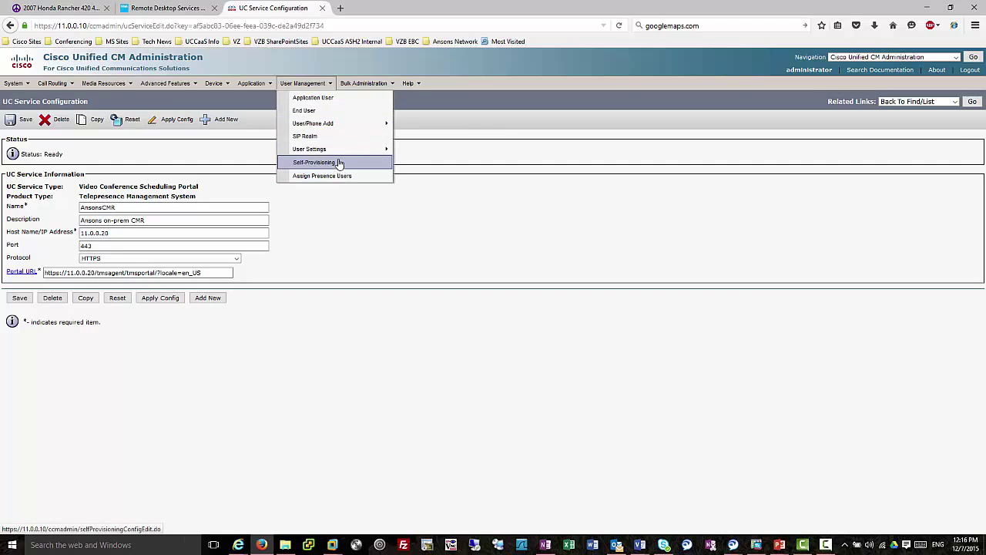
mouse_move(345, 152)
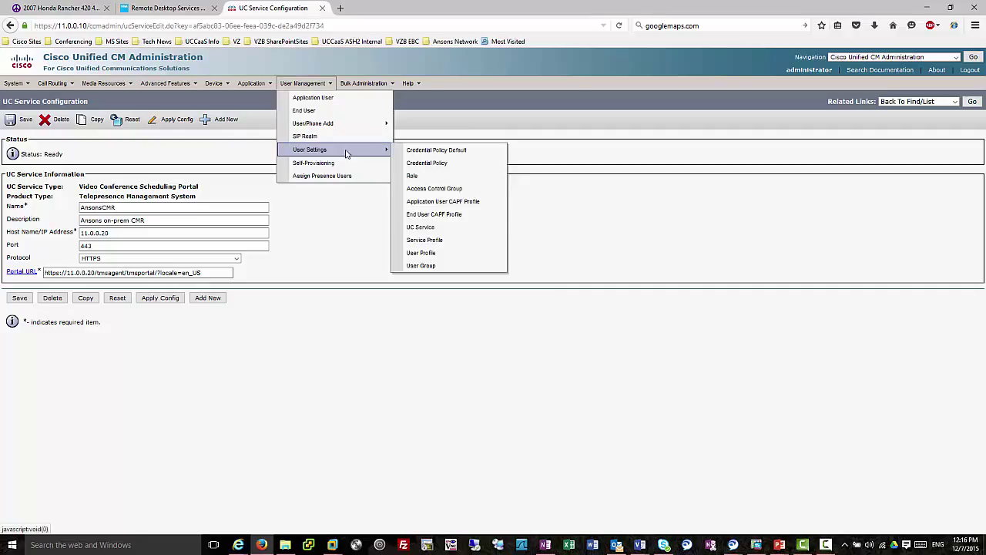
left_click(444, 231)
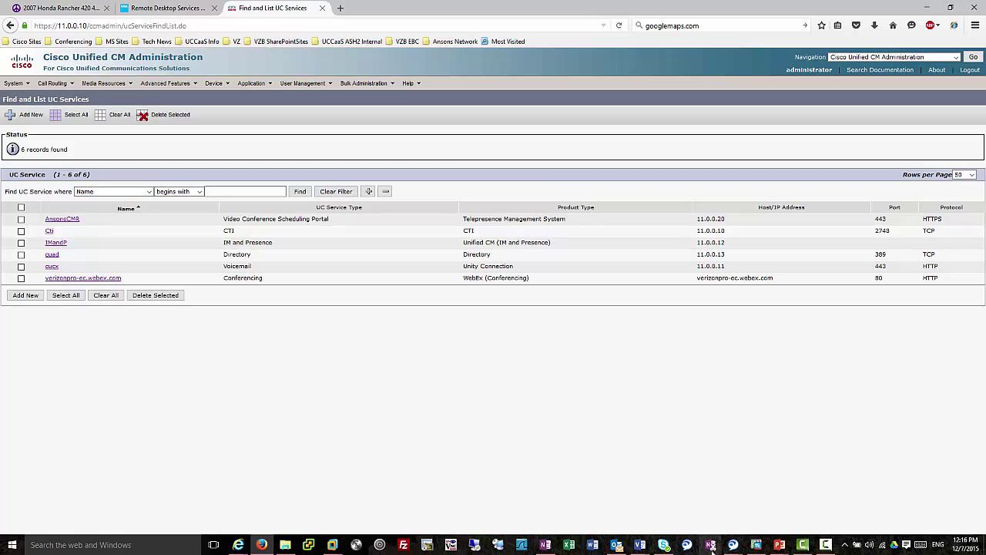
Switch to the Windows 7 1 virtual machine in VMware Workstation and view Cisco Jabber's voice messages
mouse_move(351, 537)
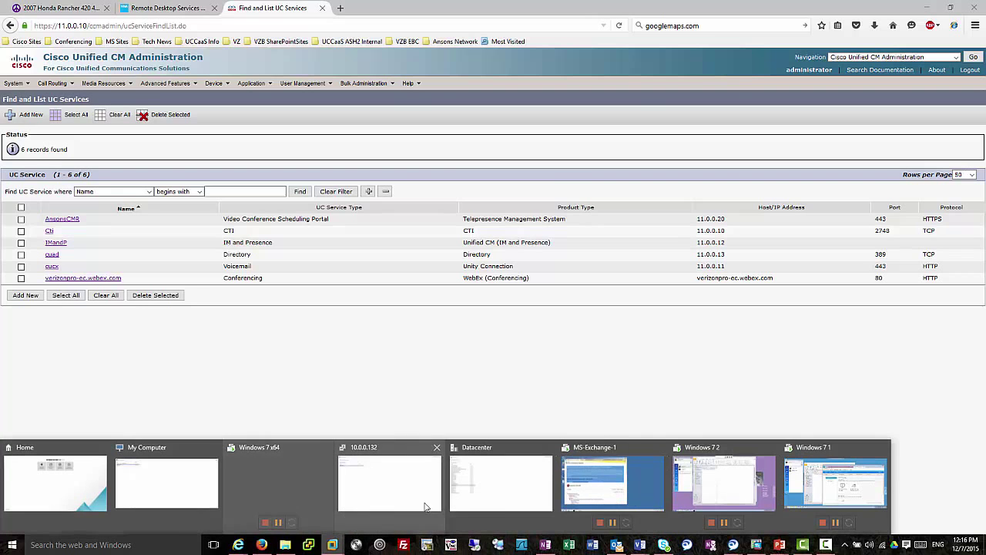
left_click(808, 488)
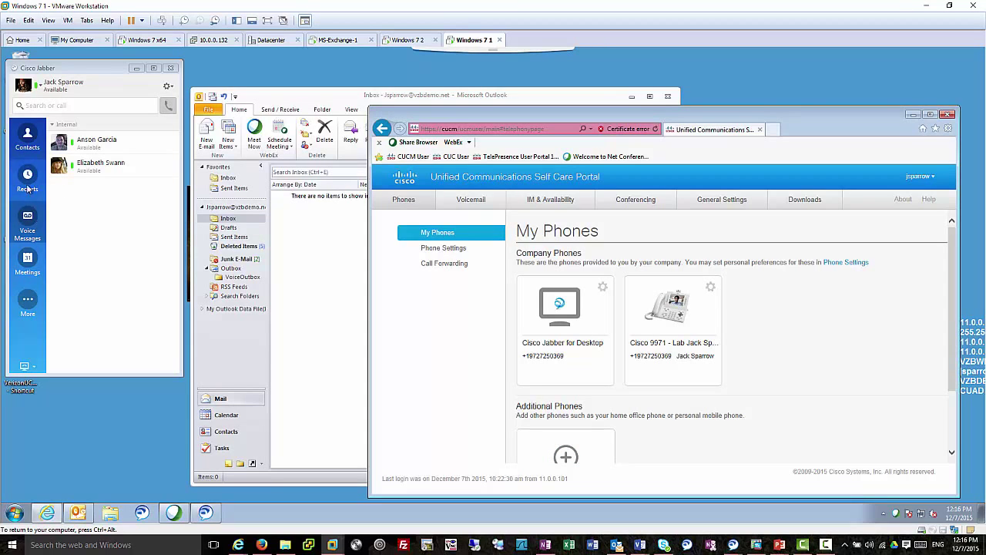
left_click(27, 227)
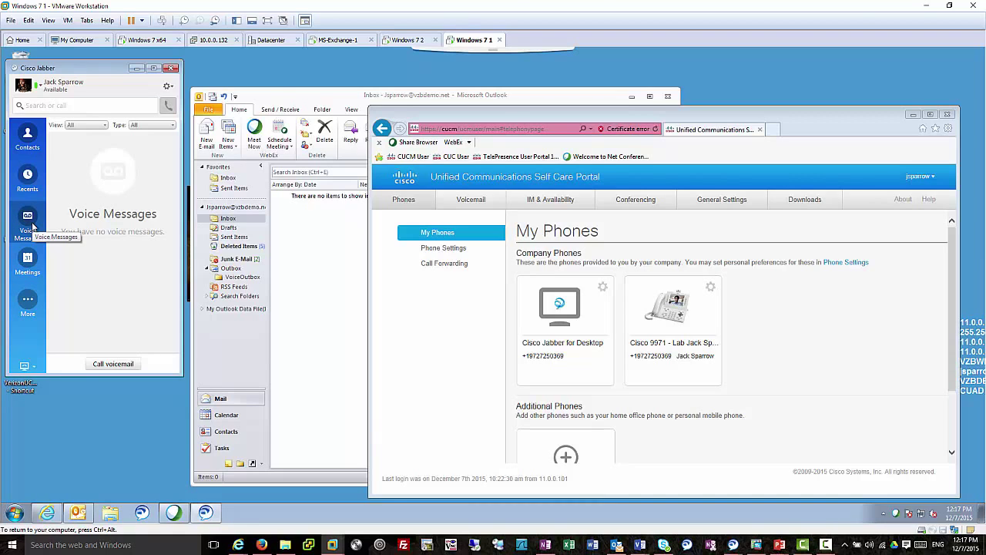
Return to Firefox, open the Video Conference Scheduling Portal UC service and review its type, name, host, port and available protocols
left_click(925, 7)
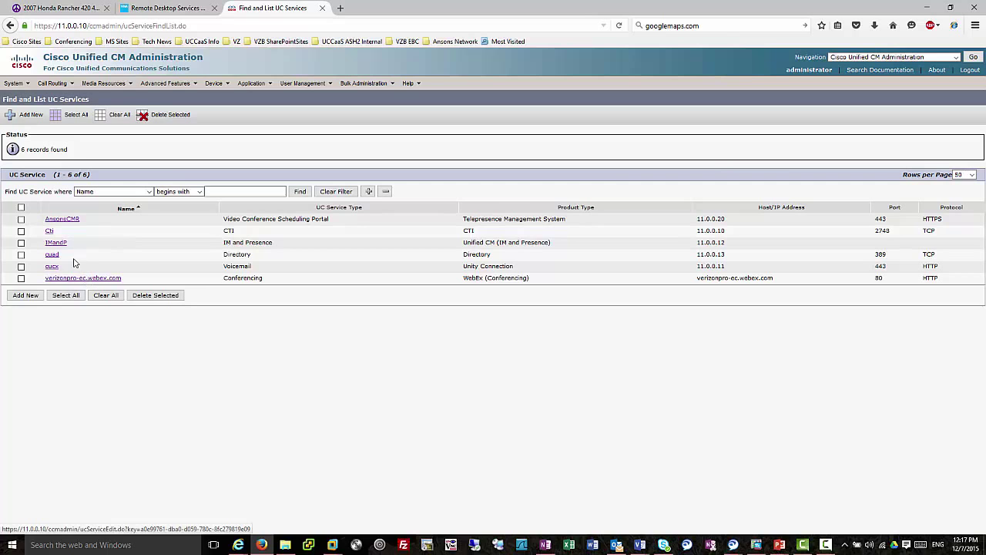
left_click(73, 221)
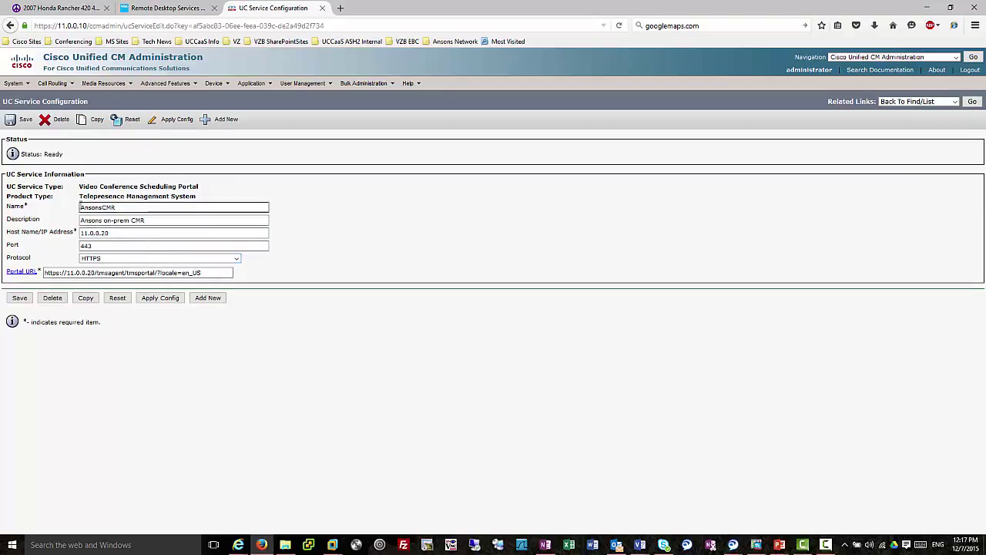
left_click_drag(90, 191, 213, 191)
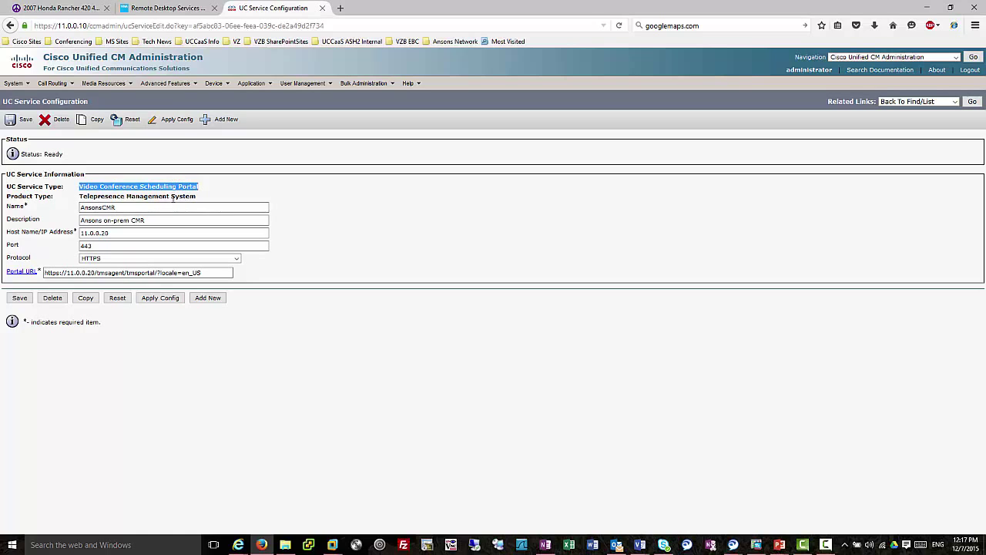
left_click(120, 206)
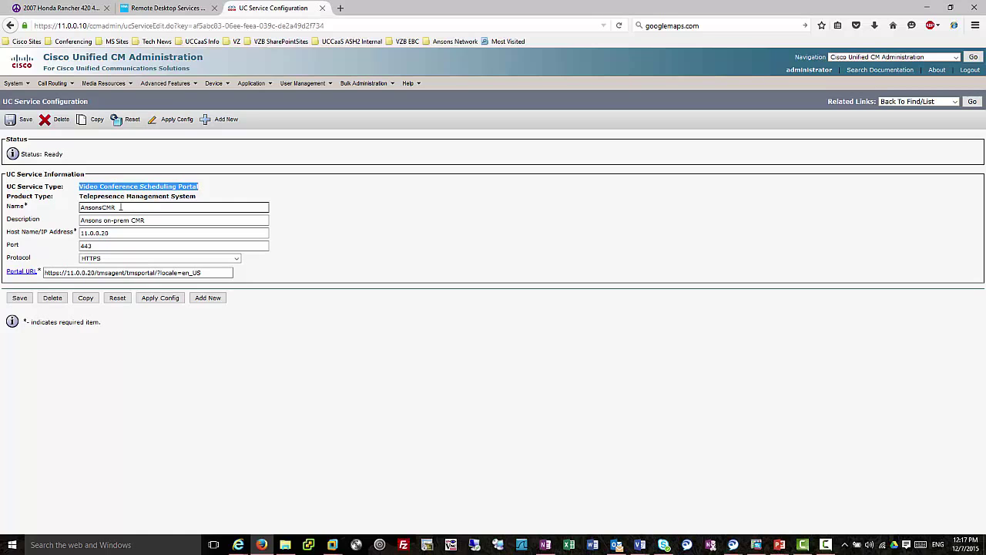
double_click(106, 207)
key("Tab")
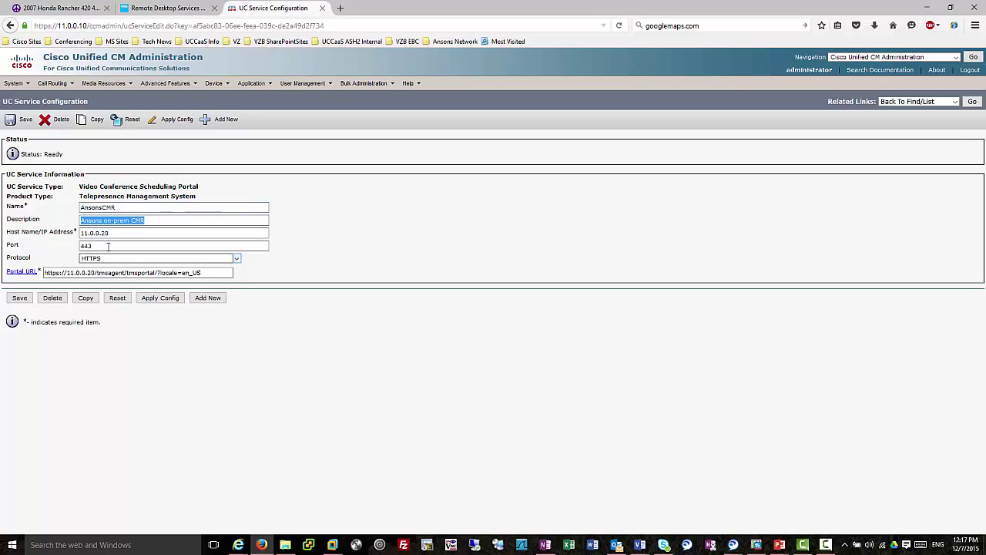
key("Tab")
key("Tab")
key("Tab")
left_click(123, 258)
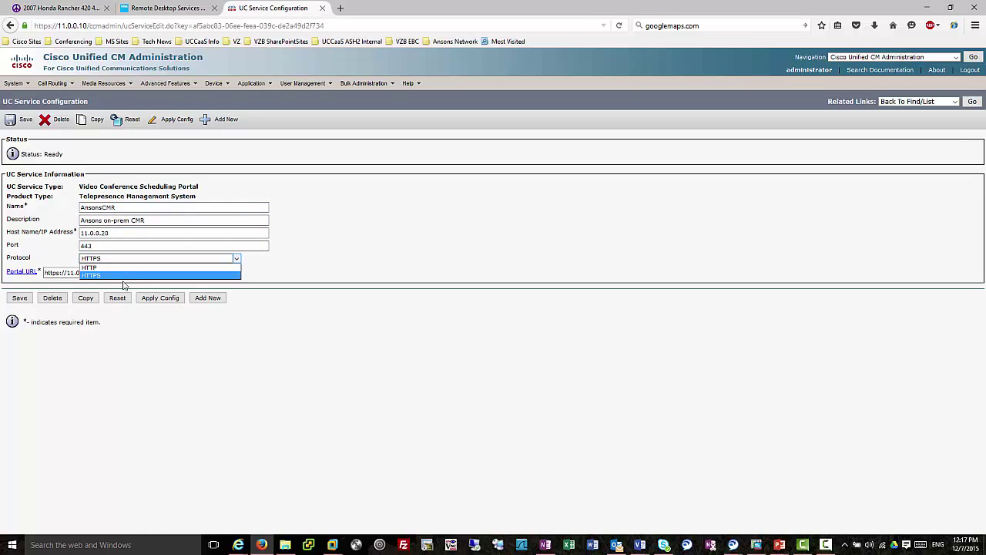
left_click(347, 261)
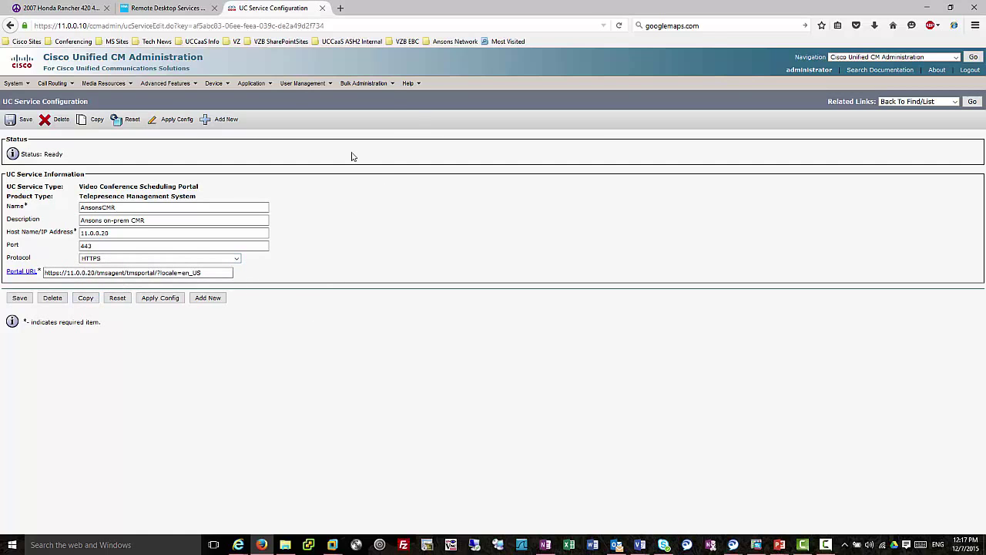
Open the Jabber_onPremCMR service profile and review its voicemail, conferencing, directory, IM and presence, CTI and video conference scheduling portal settings
mouse_move(280, 84)
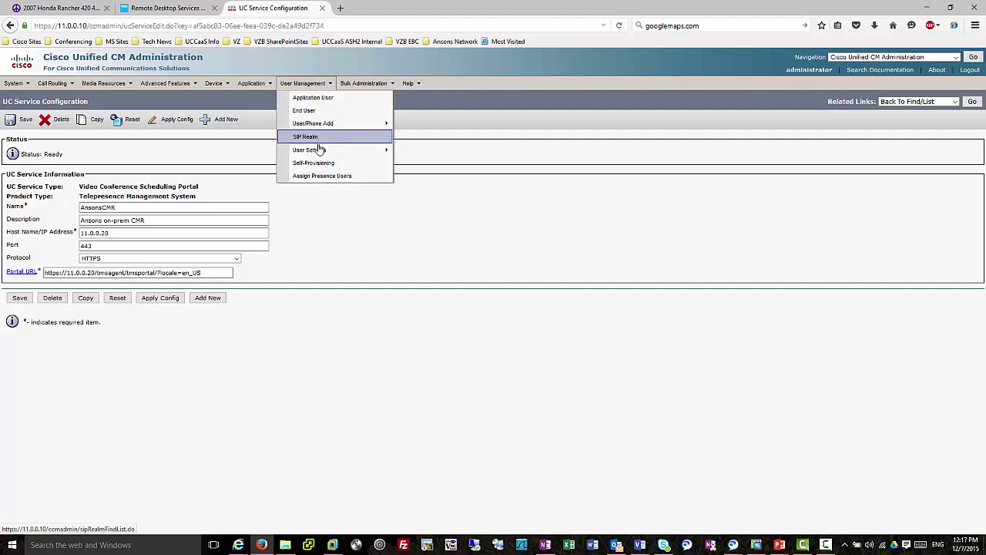
mouse_move(332, 150)
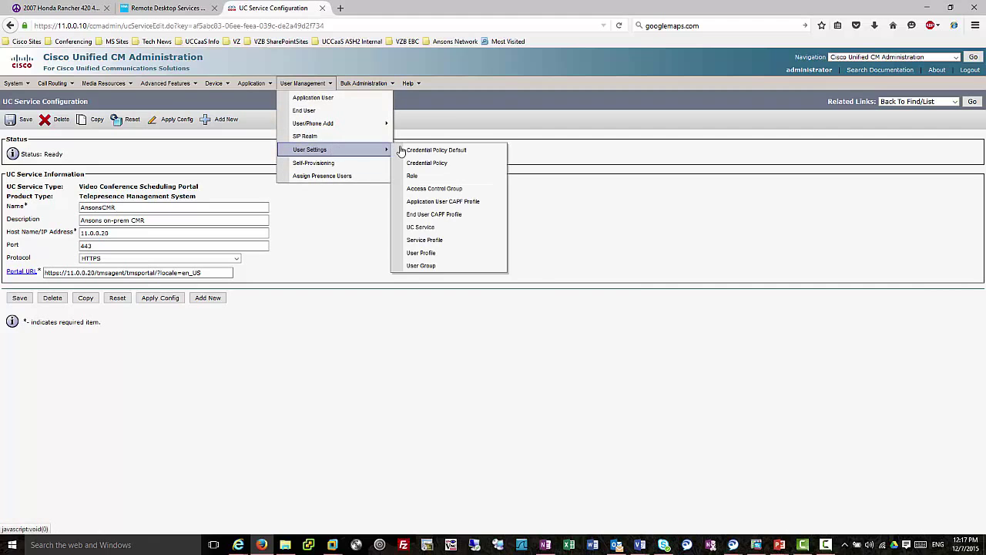
left_click(464, 240)
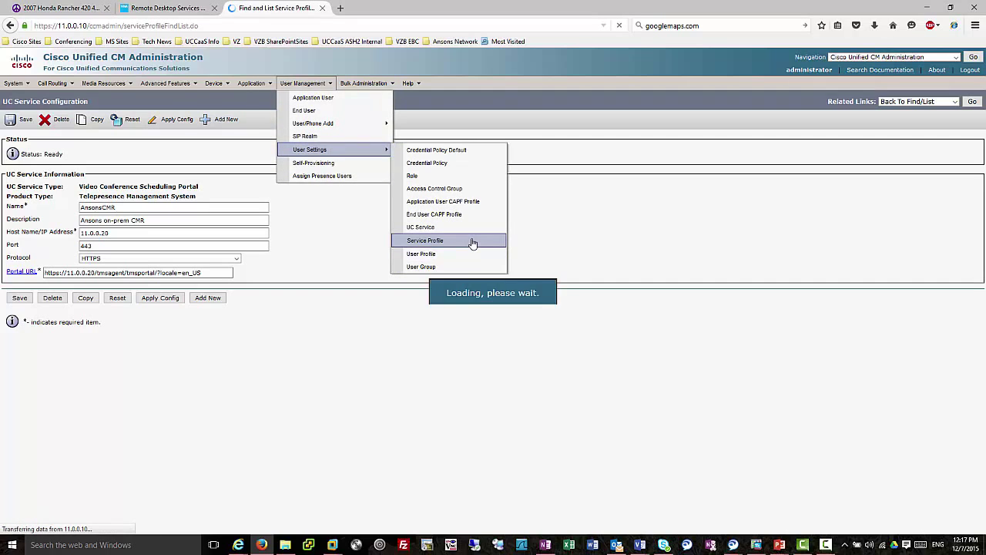
left_click(279, 154)
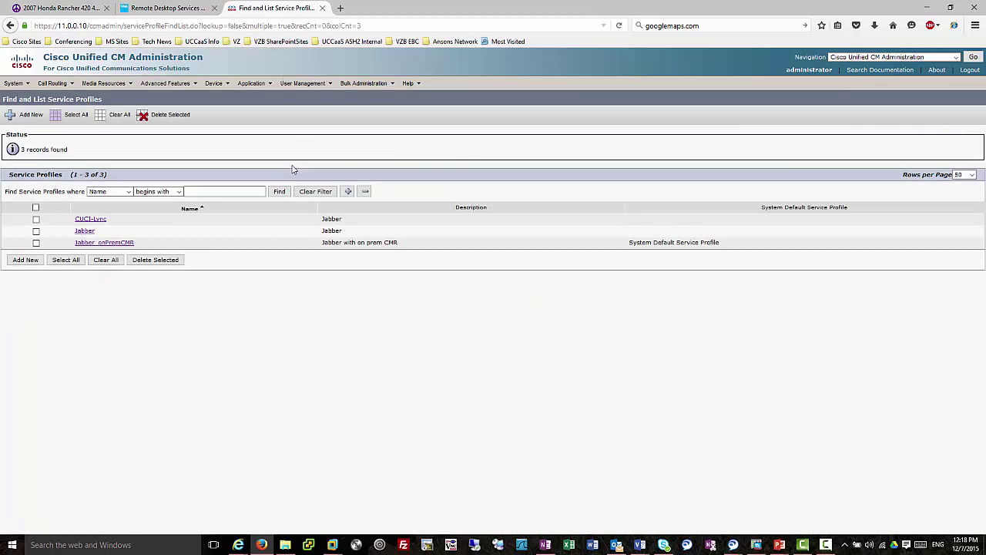
left_click(115, 242)
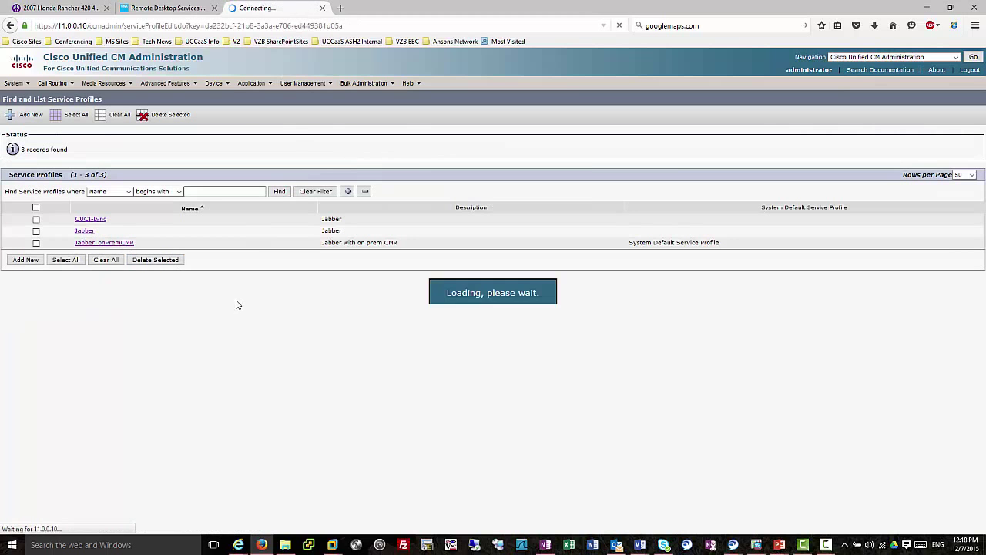
scroll(157, 304, "down", 4)
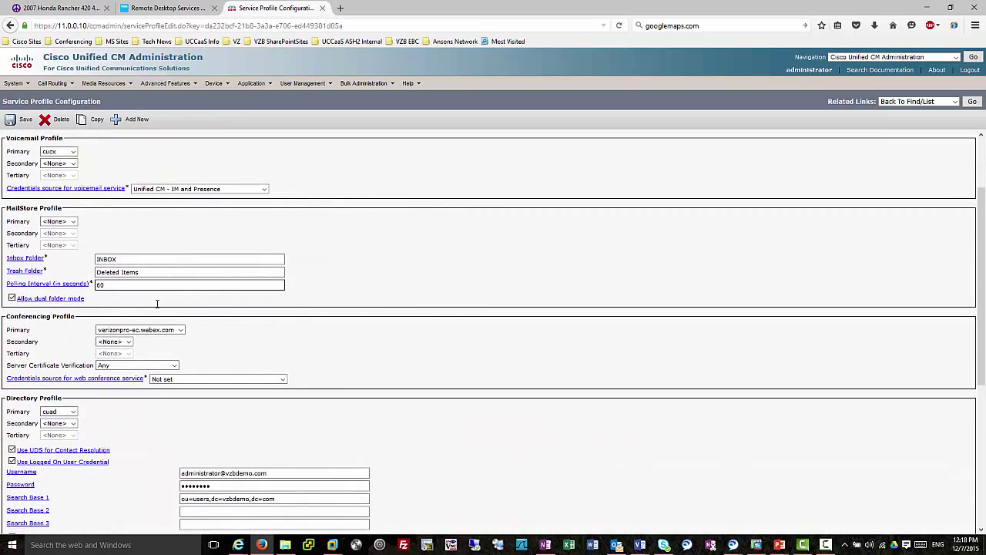
scroll(157, 305, "down", 6)
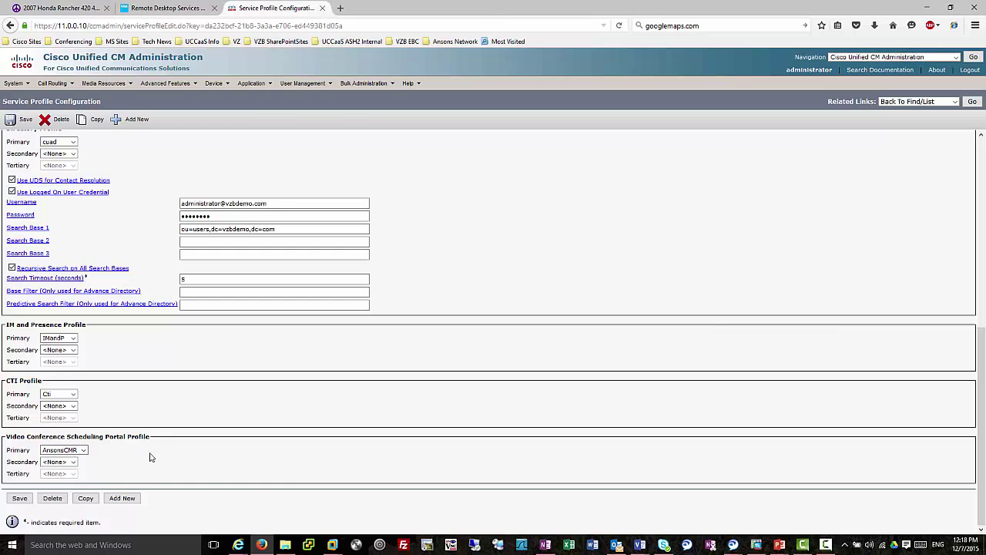
scroll(151, 458, "up", 7)
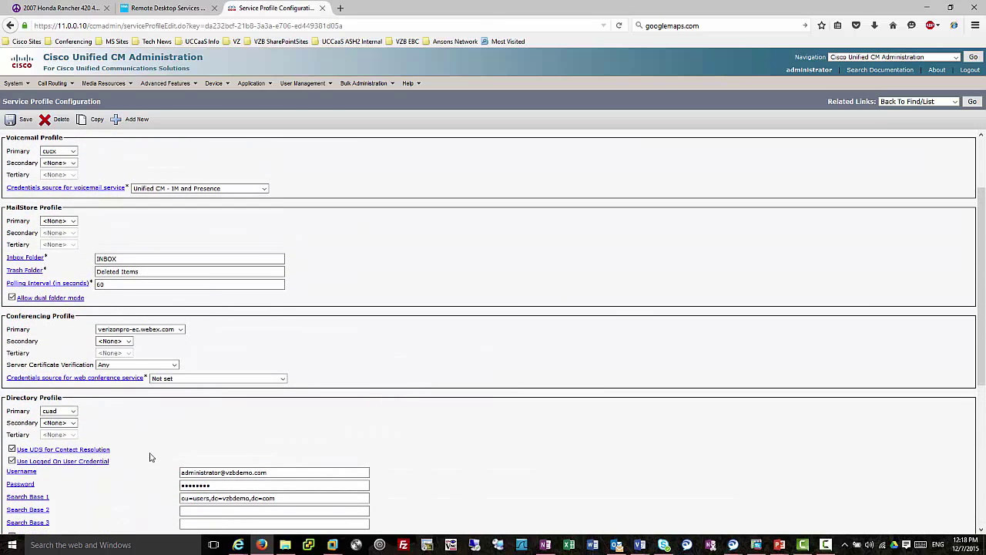
scroll(150, 458, "up", 3)
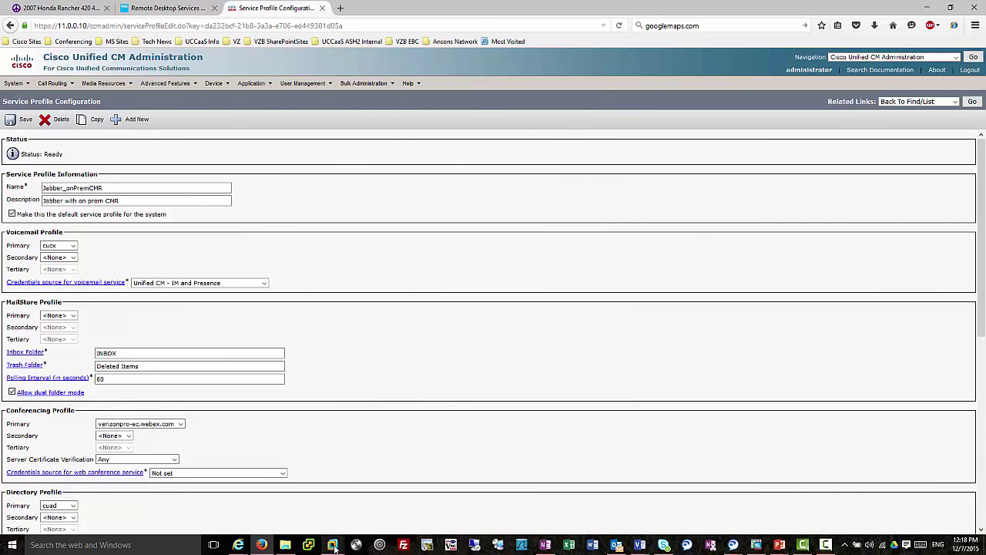
Switch back to the Windows 7 1 virtual machine and review Cisco Jabber's contacts and voice messages beside the Self Care Portal
mouse_move(334, 547)
left_click(737, 482)
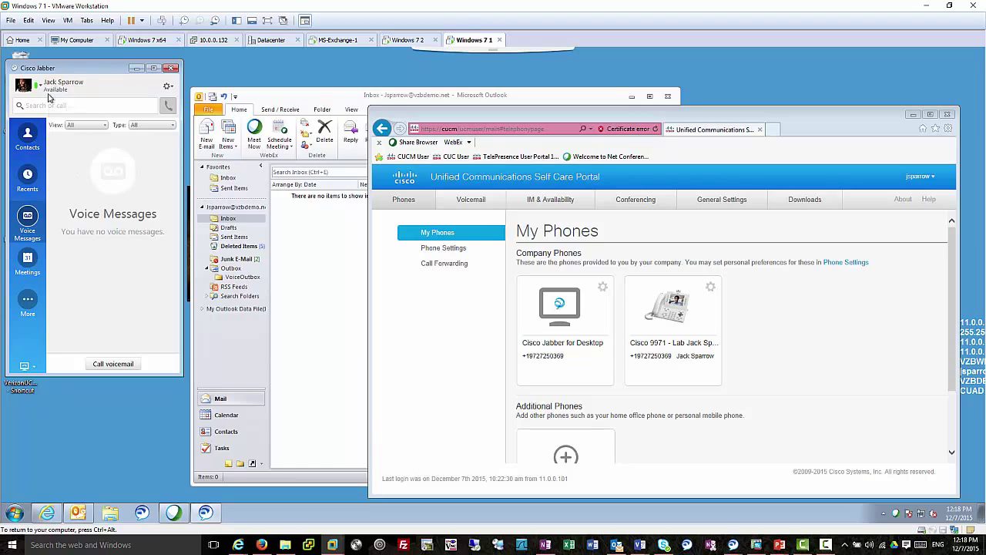
left_click(27, 137)
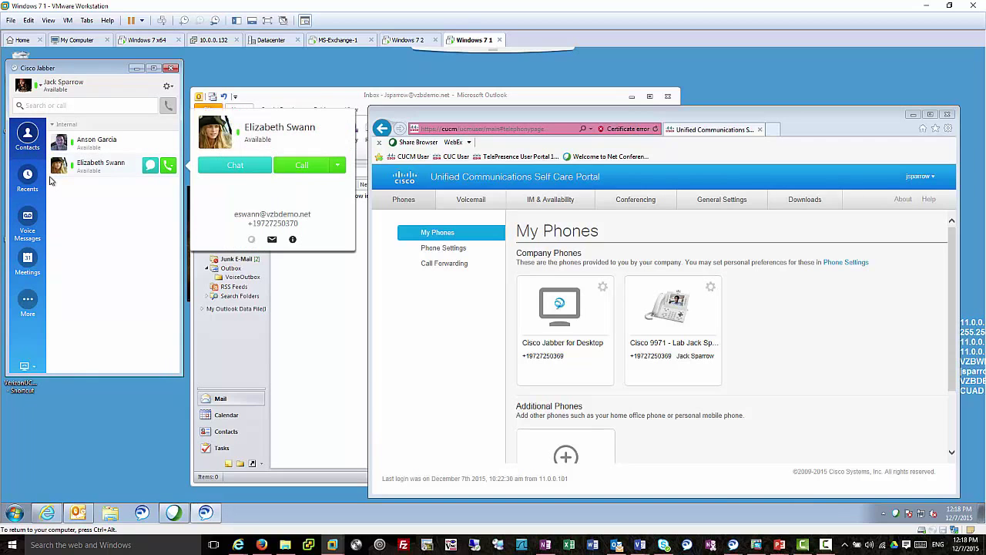
left_click(403, 199)
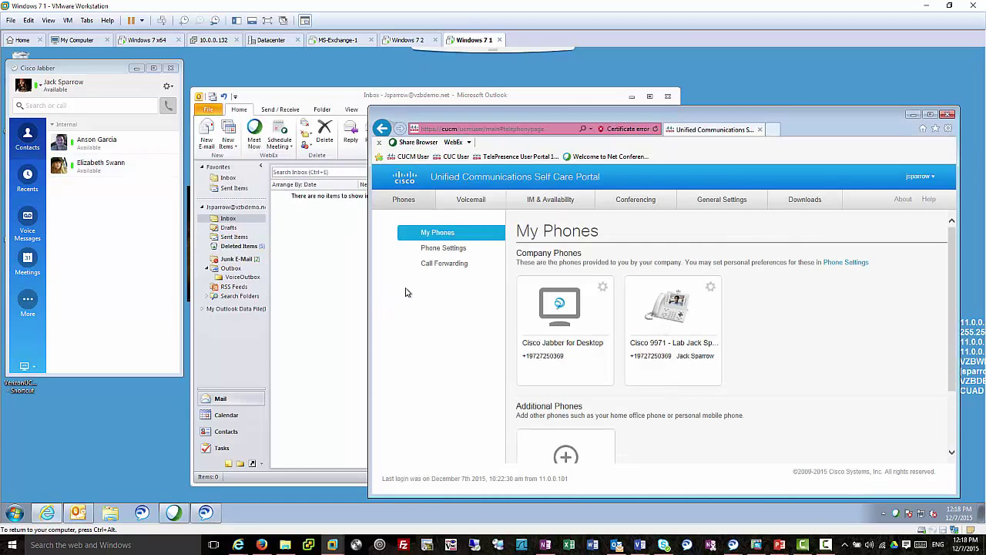
left_click_drag(525, 113, 529, 114)
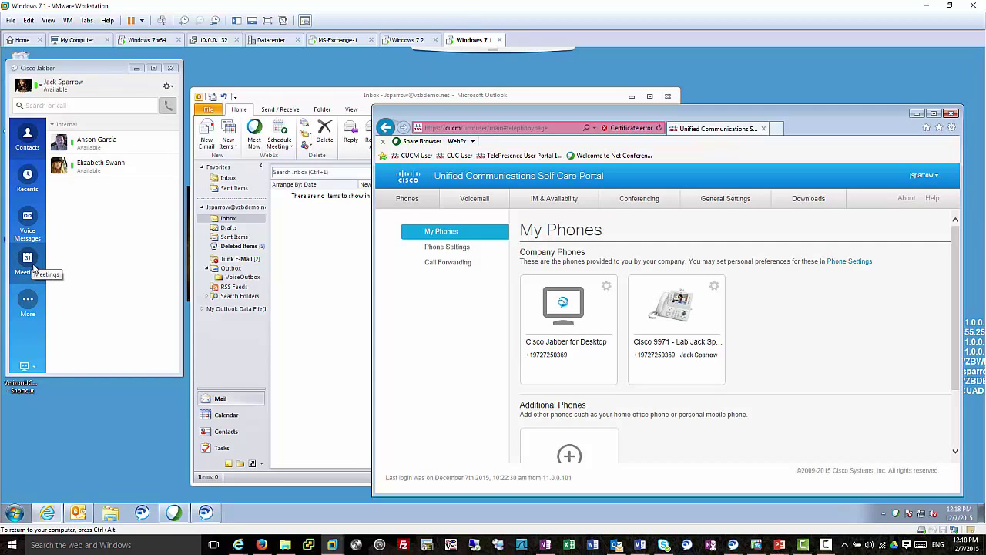
left_click(34, 225)
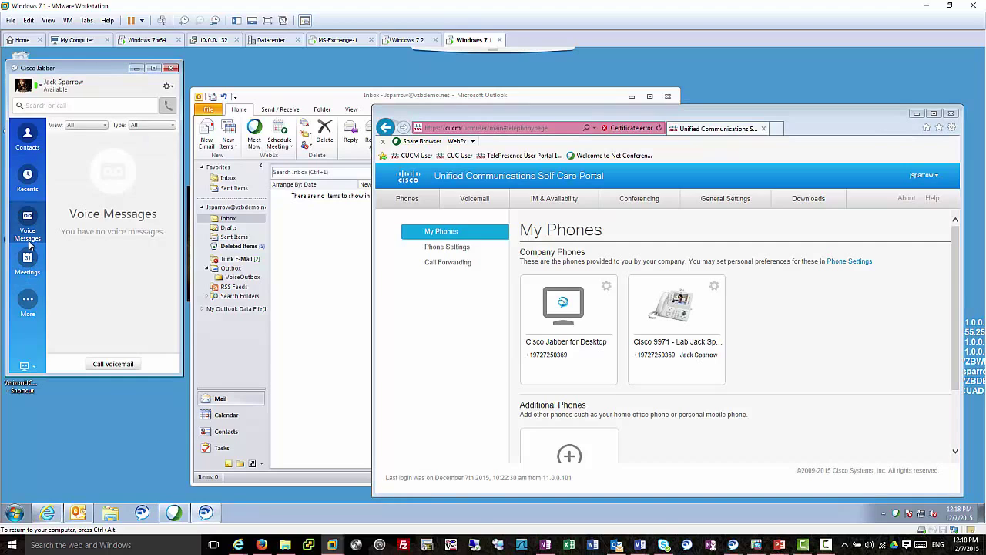
left_click(27, 137)
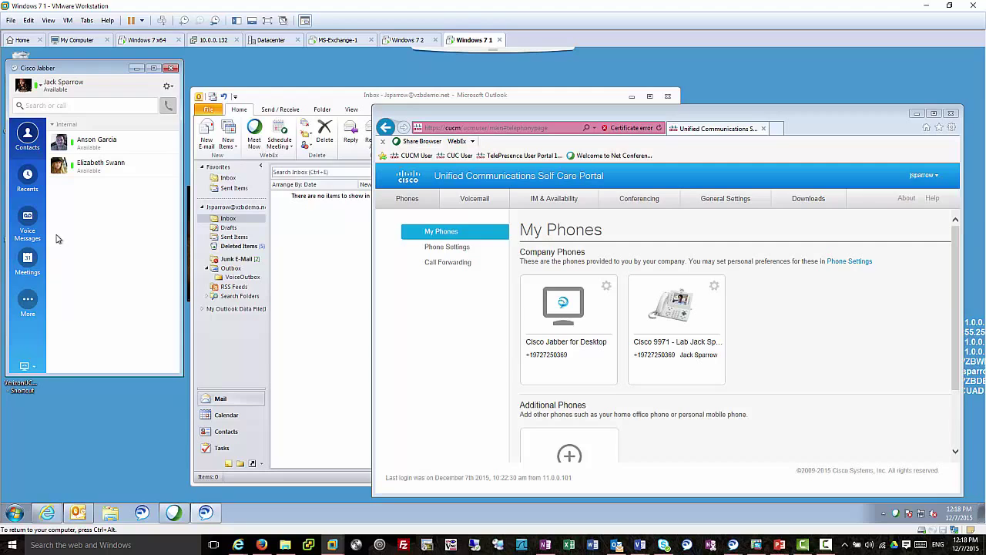
mouse_move(131, 171)
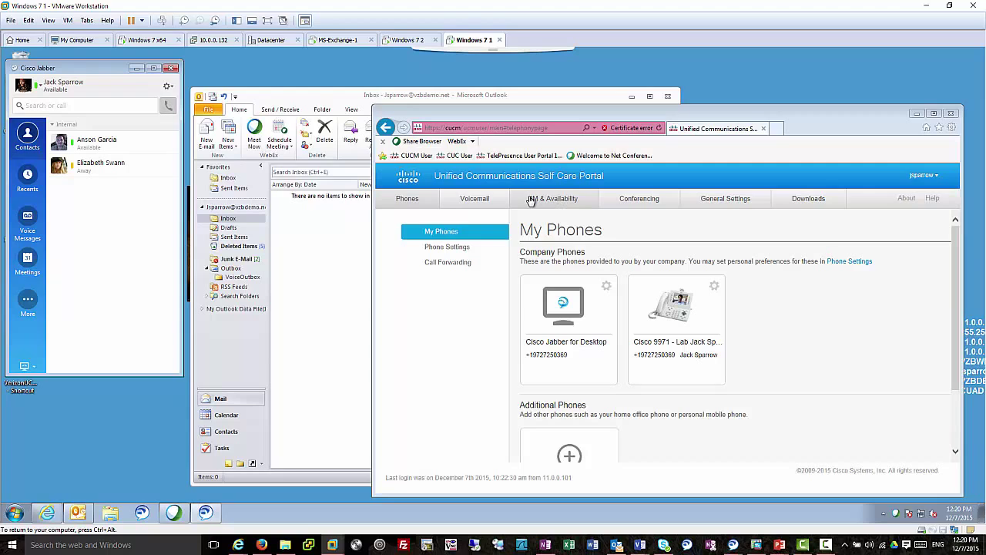
Open the Conferencing page of the Unified Communications Self Care Portal and extend the expiring session
left_click(645, 200)
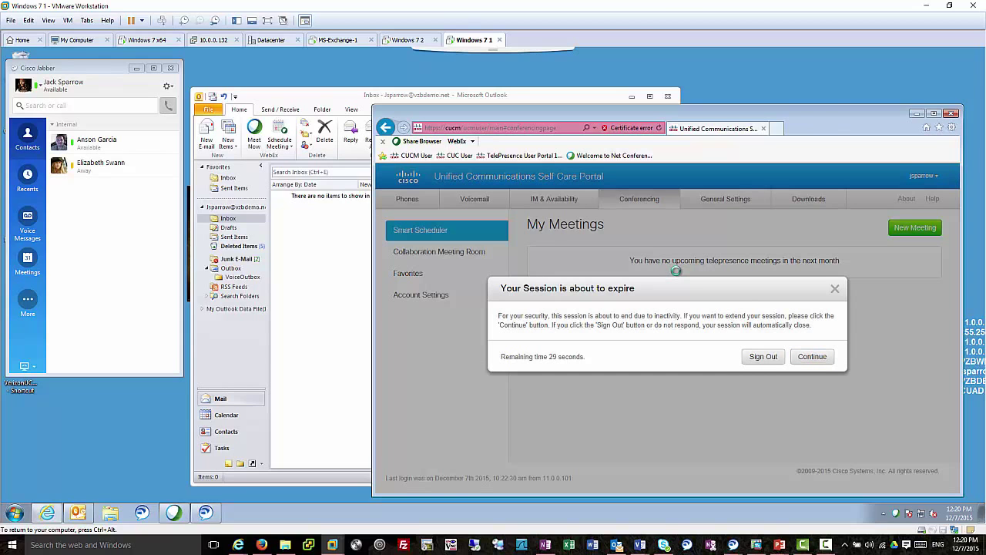
left_click(810, 358)
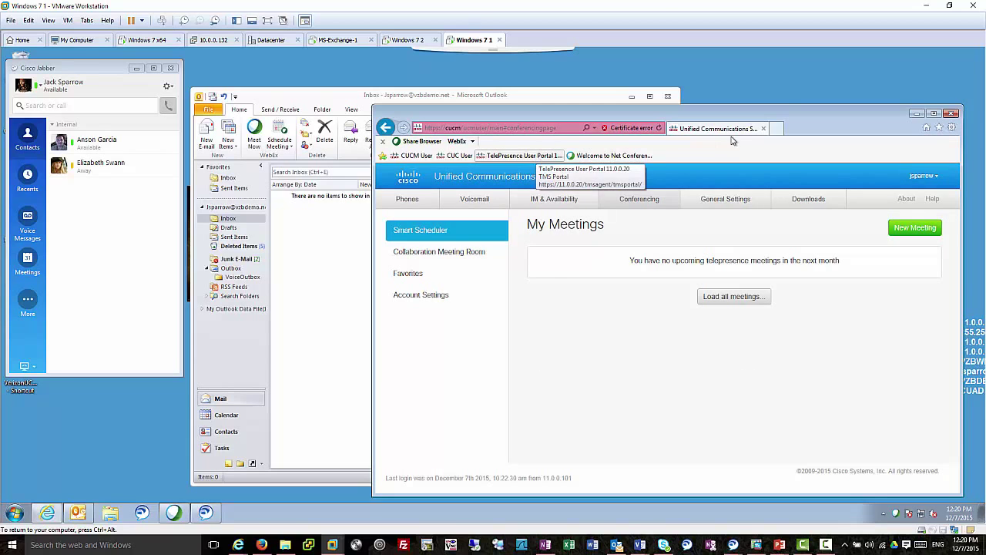
Open the TelePresence User Portal in a new browser tab past the certificate warning, and load the CUCM User page in its place
left_click(775, 128)
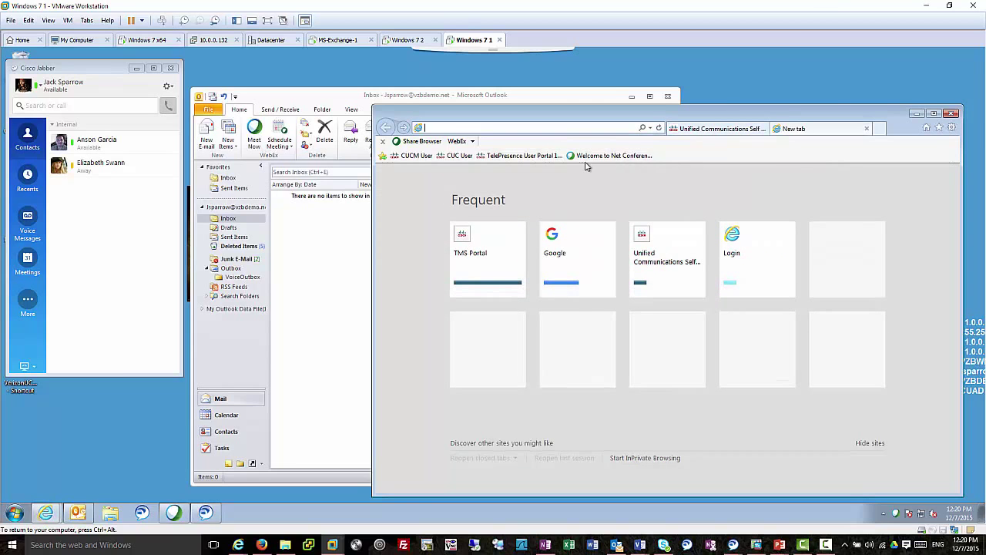
left_click(523, 156)
left_click(489, 309)
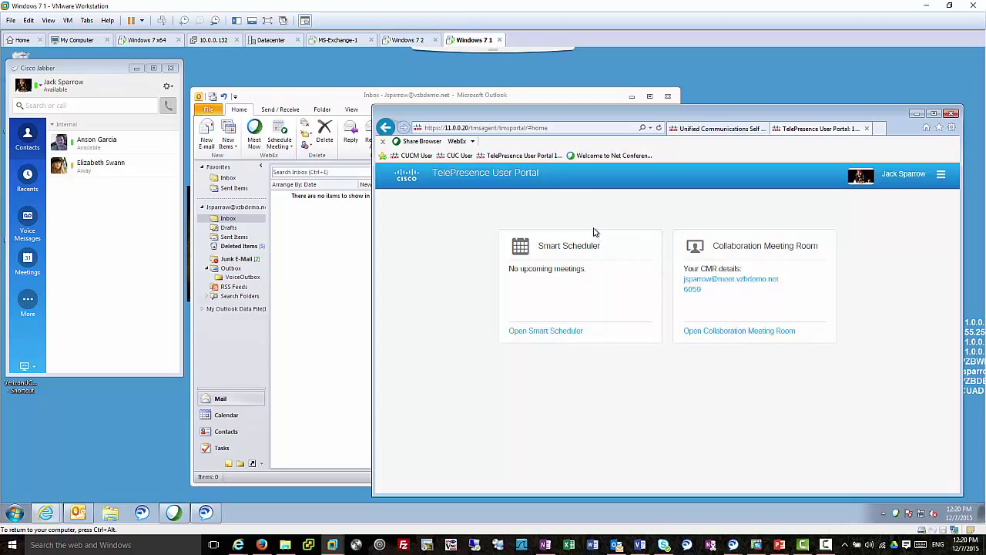
left_click(412, 155)
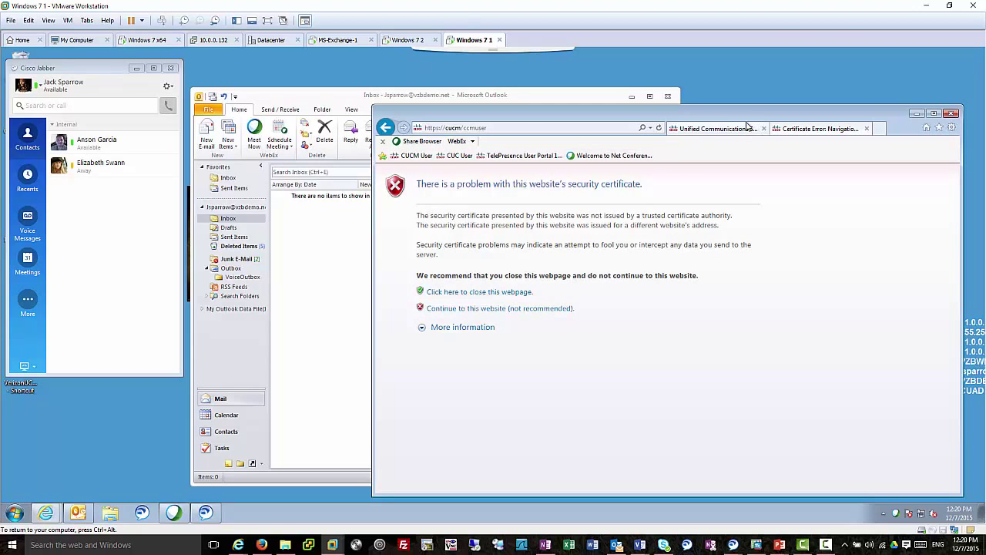
Review the Phones, Voicemail, IM & Availability and General Settings pages of the Self Care Portal, and return to Conferencing
left_click(717, 127)
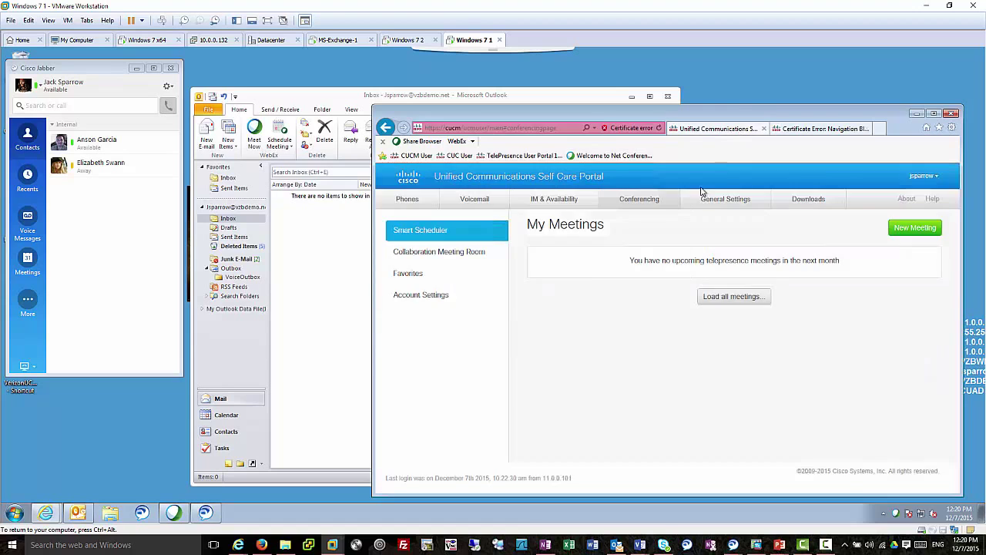
left_click(408, 202)
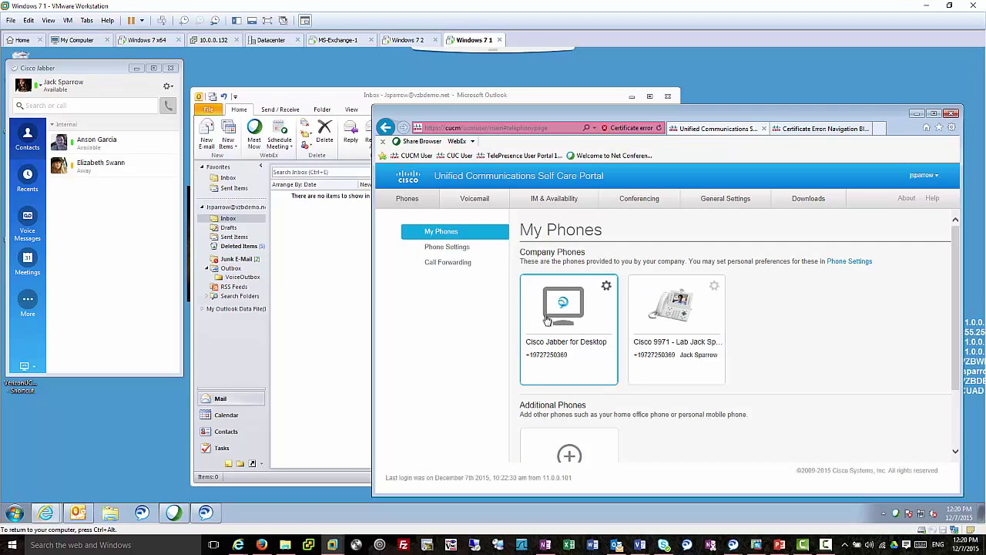
left_click(485, 202)
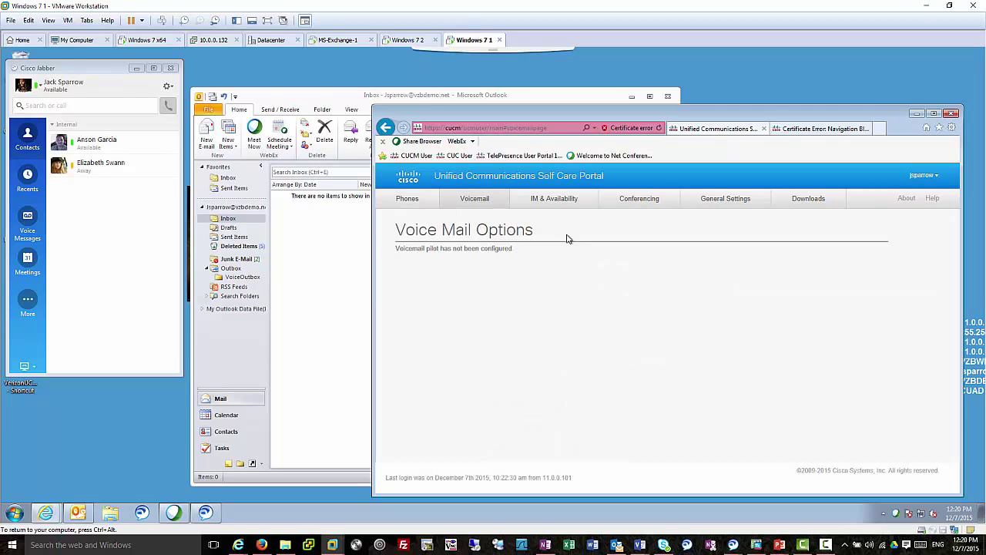
left_click(568, 200)
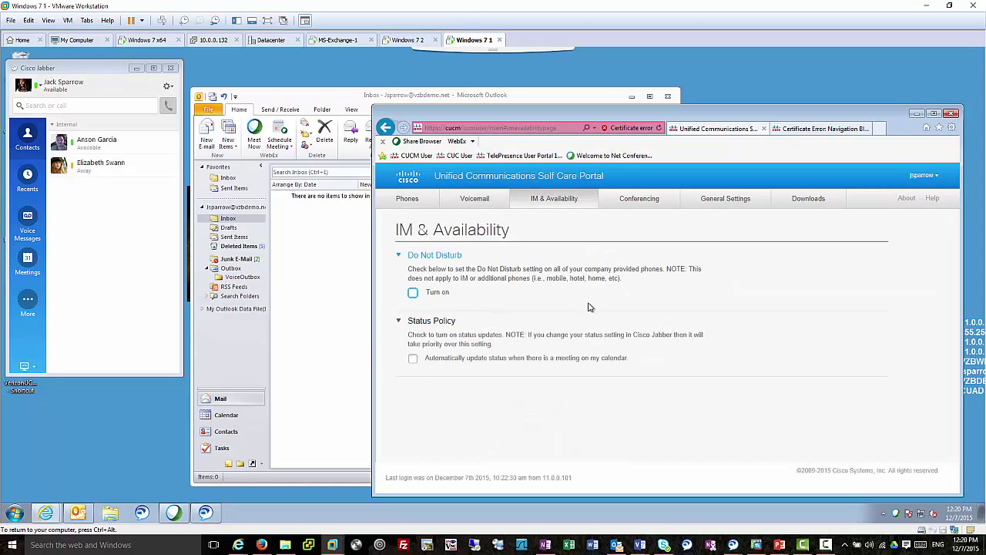
left_click(727, 202)
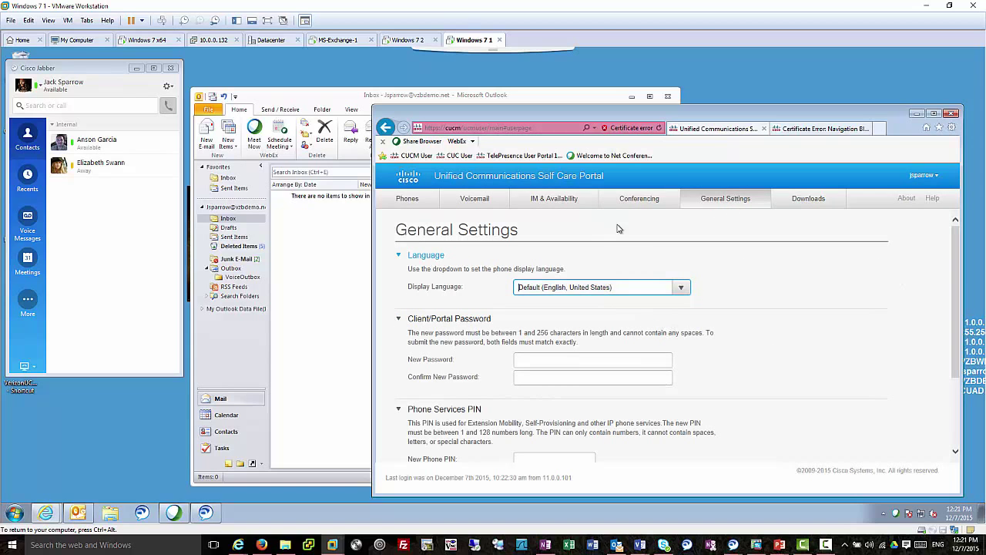
left_click(636, 202)
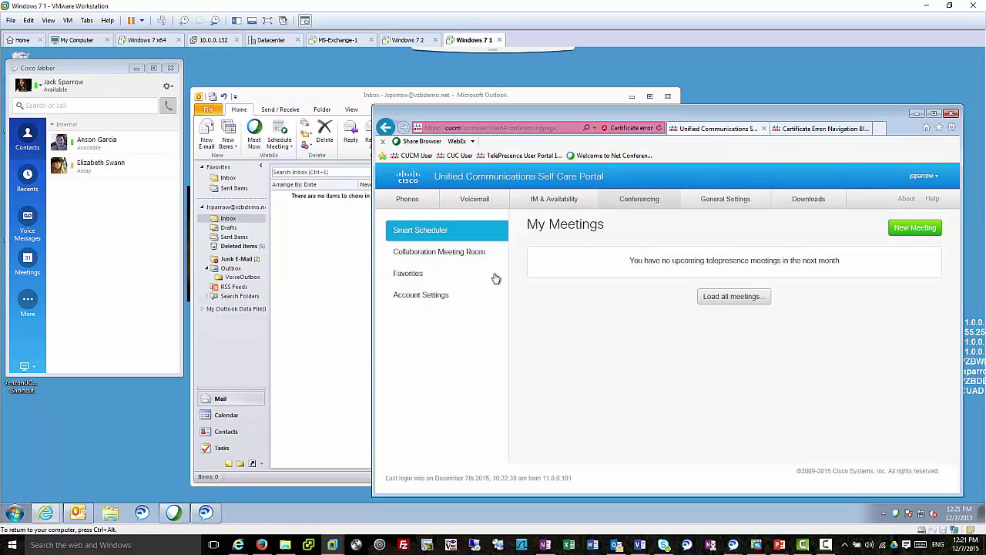
Open the Collaboration Meeting Room page, call its video address with Cisco Jabber, and end the call
left_click(462, 255)
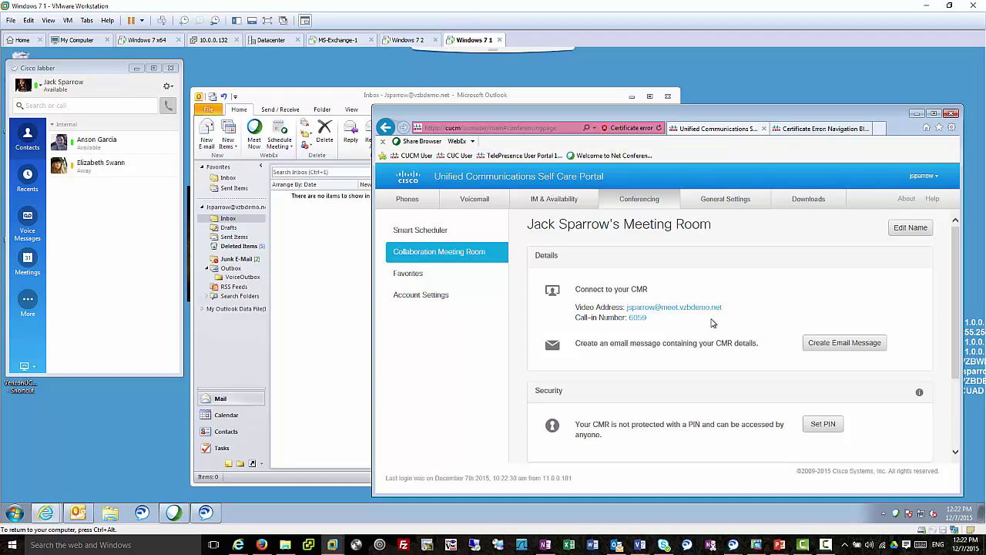
left_click(696, 310)
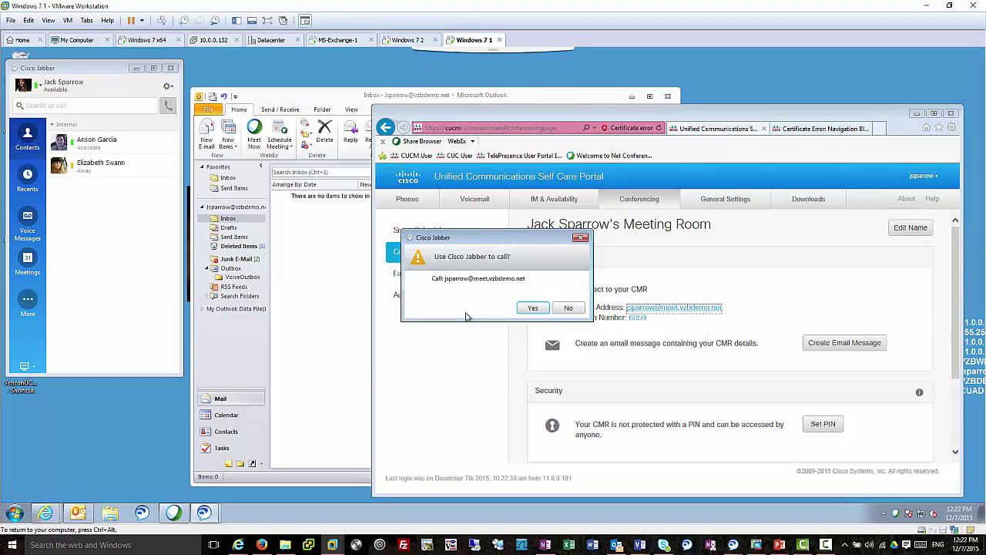
left_click(531, 308)
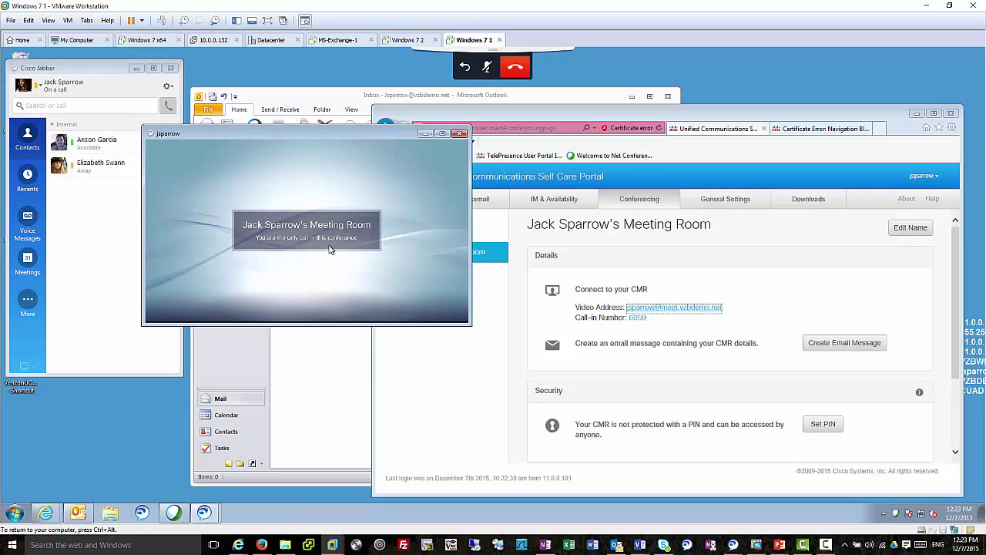
mouse_move(379, 268)
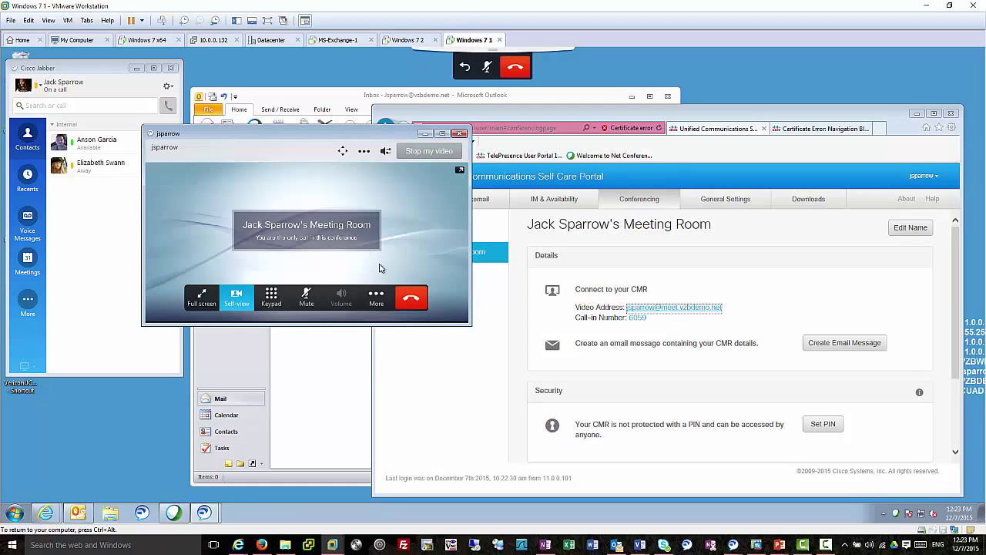
left_click(411, 297)
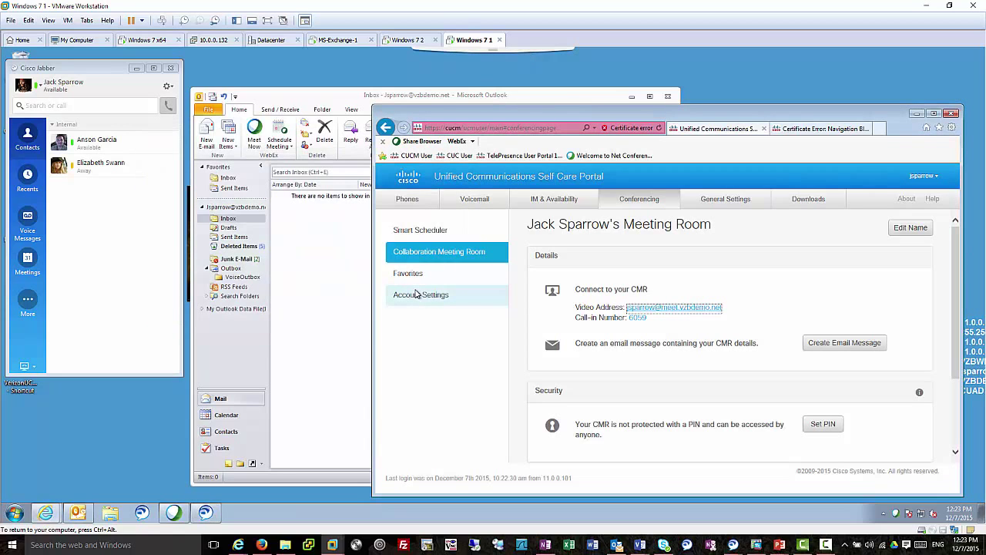
Start a new meeting in the Smart Scheduler, check its WebEx settings and try to save it without participants
left_click(442, 231)
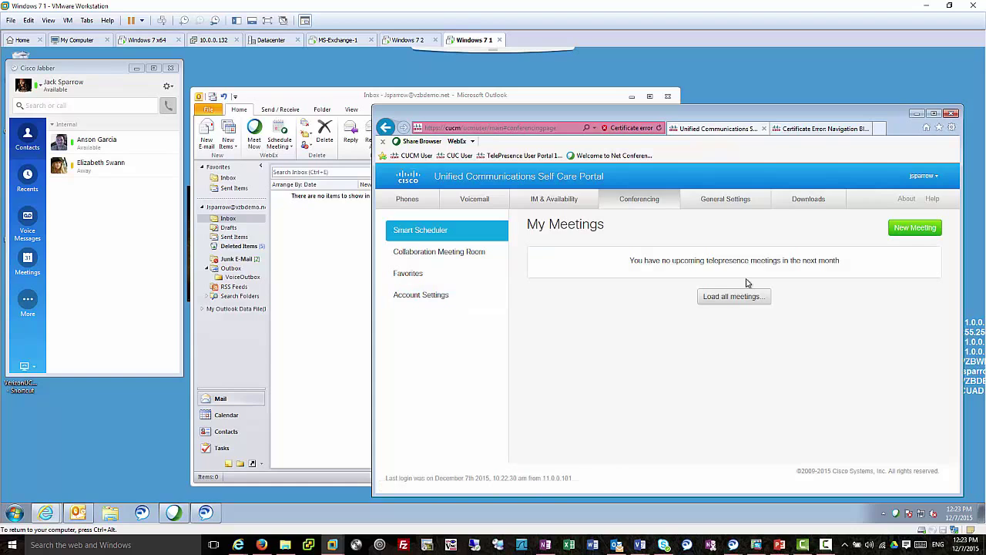
left_click(914, 227)
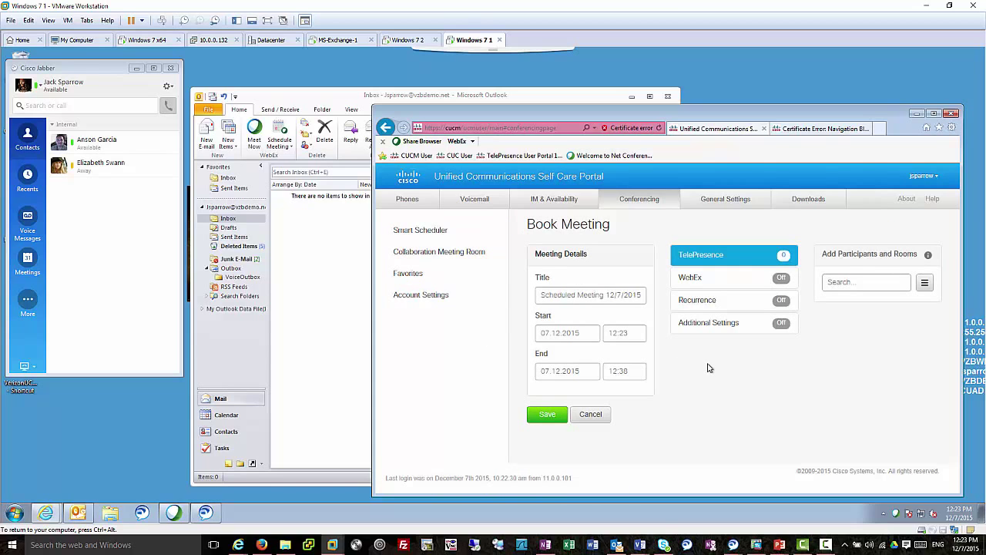
left_click(780, 283)
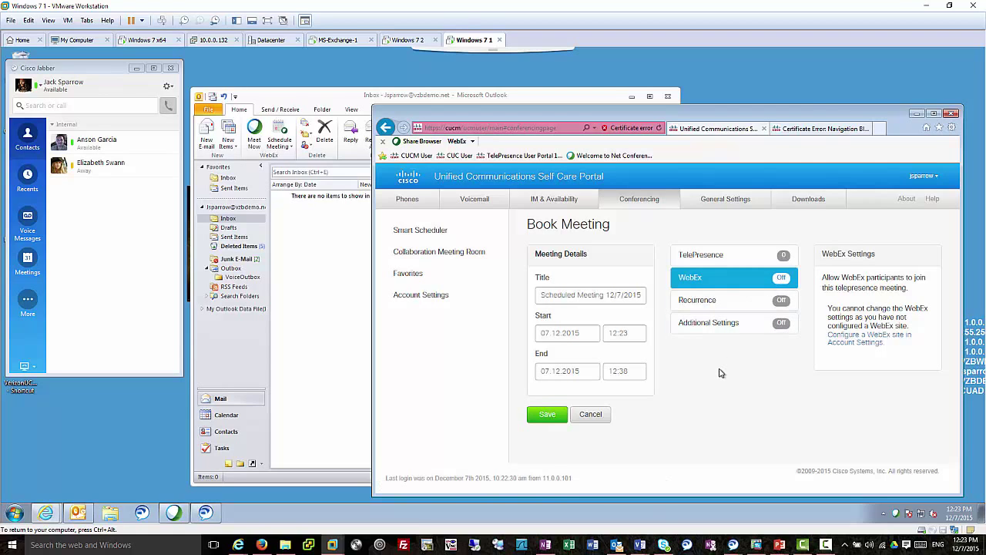
left_click(548, 413)
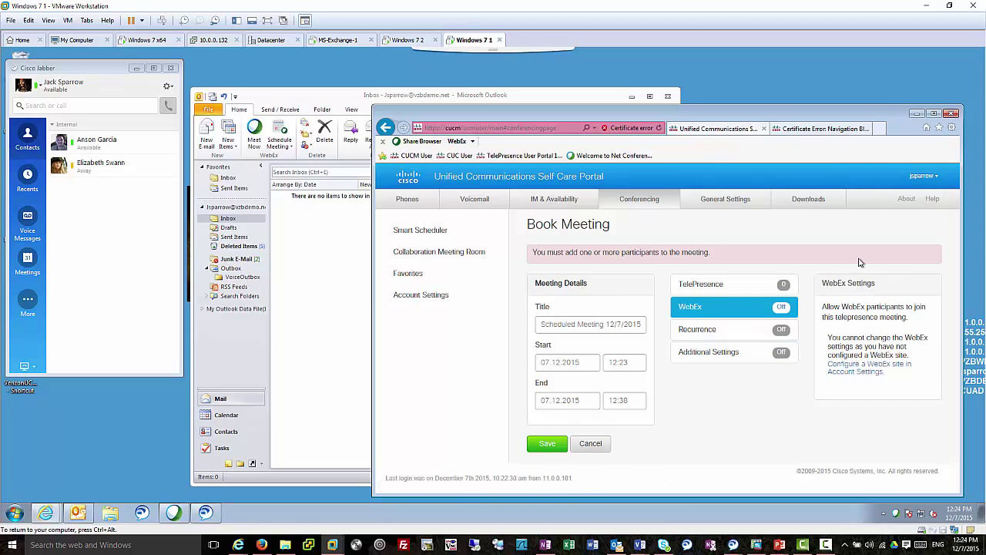
Search the telepresence users and add the second Jabber contact as a participant in the meeting
left_click(714, 285)
left_click(873, 311)
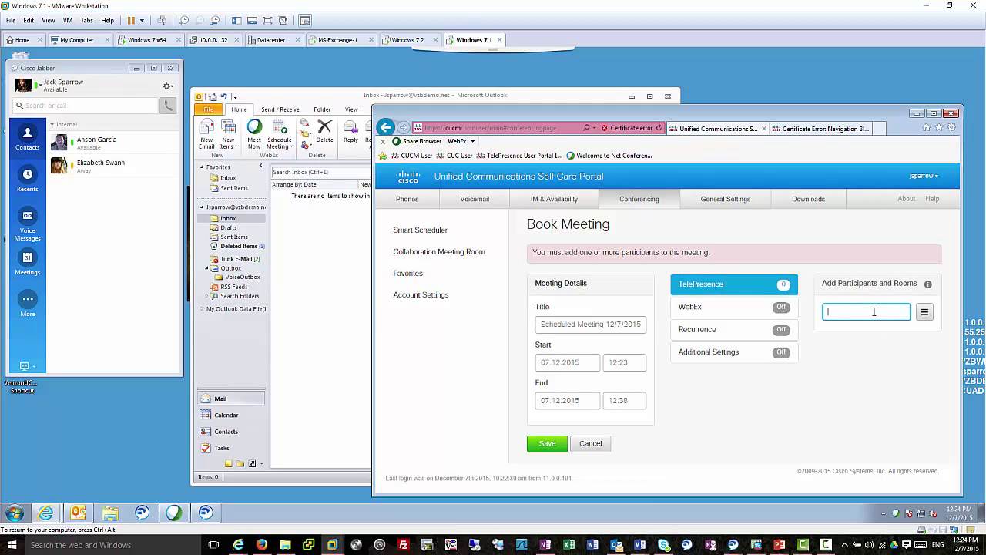
type("es")
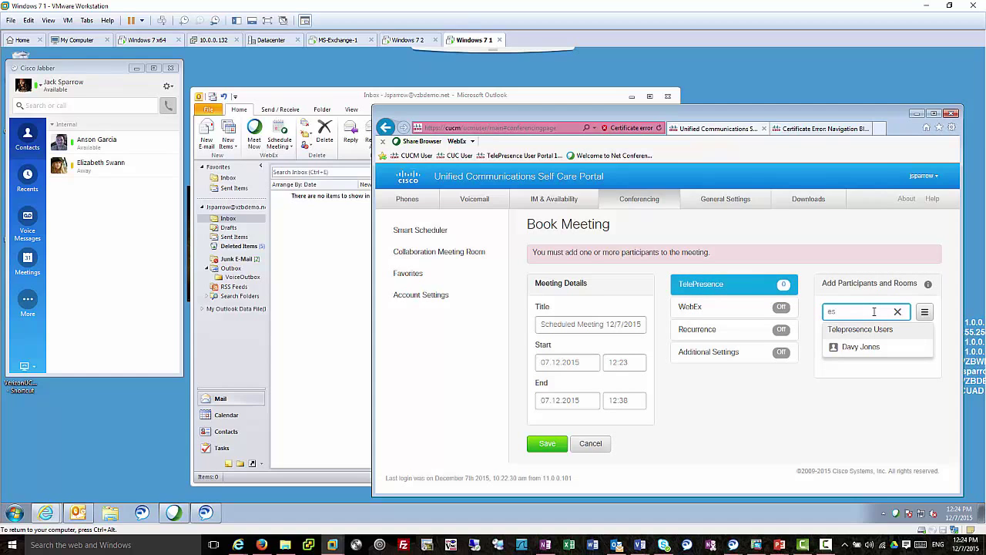
key("BackSpace")
type("wa")
left_click(868, 346)
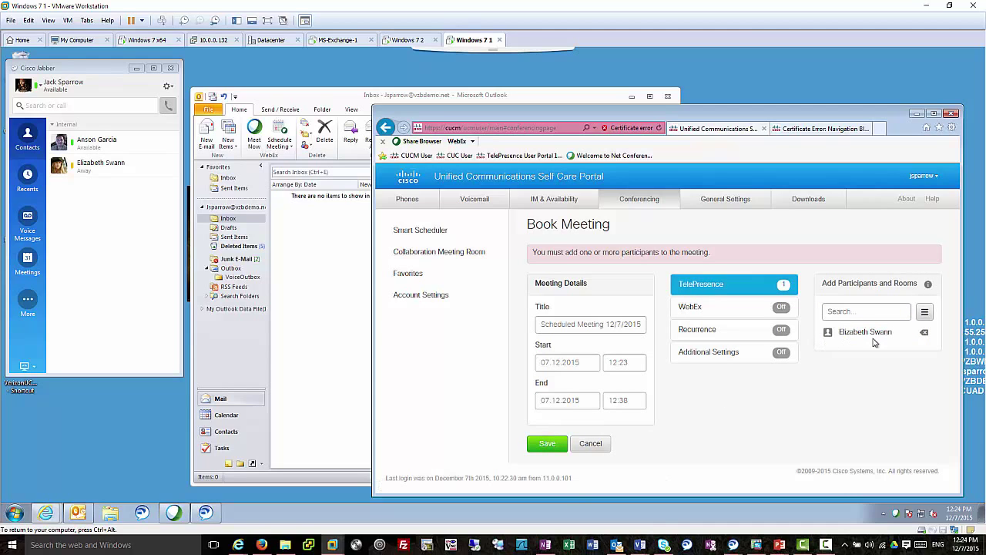
Review the meeting's agenda, PIN, billing code and time zone settings without changing them, and save the meeting
left_click(726, 362)
scroll(732, 390, "down", 1)
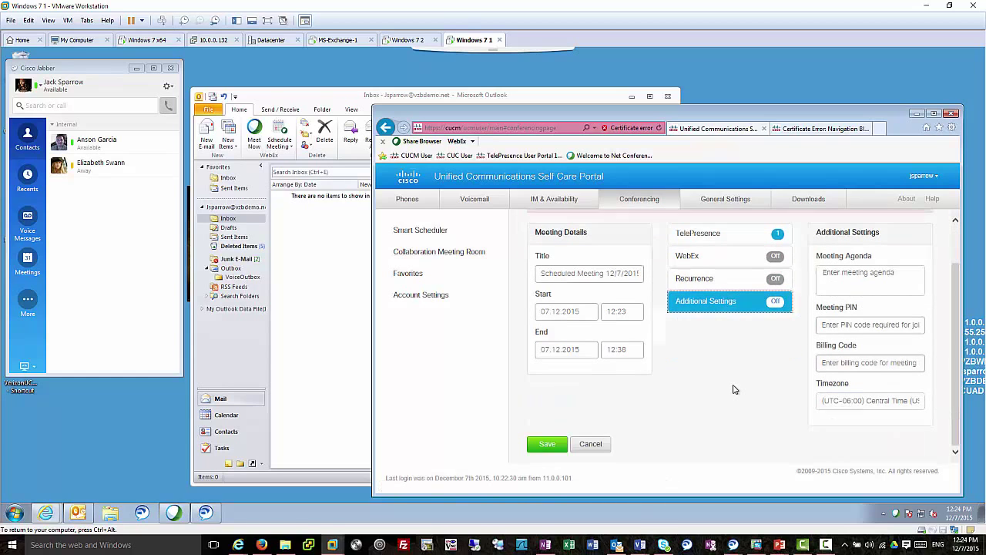
scroll(733, 390, "up", 1)
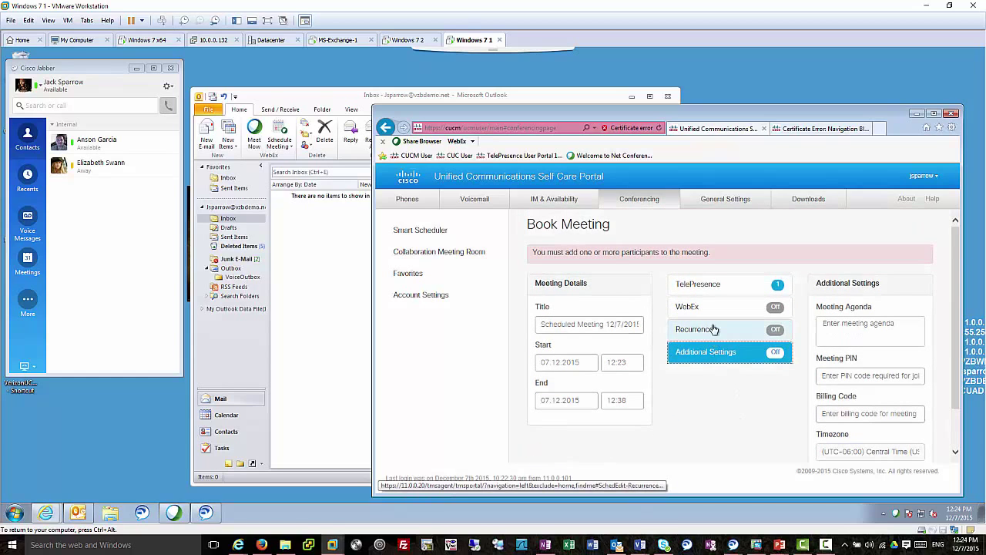
left_click(716, 284)
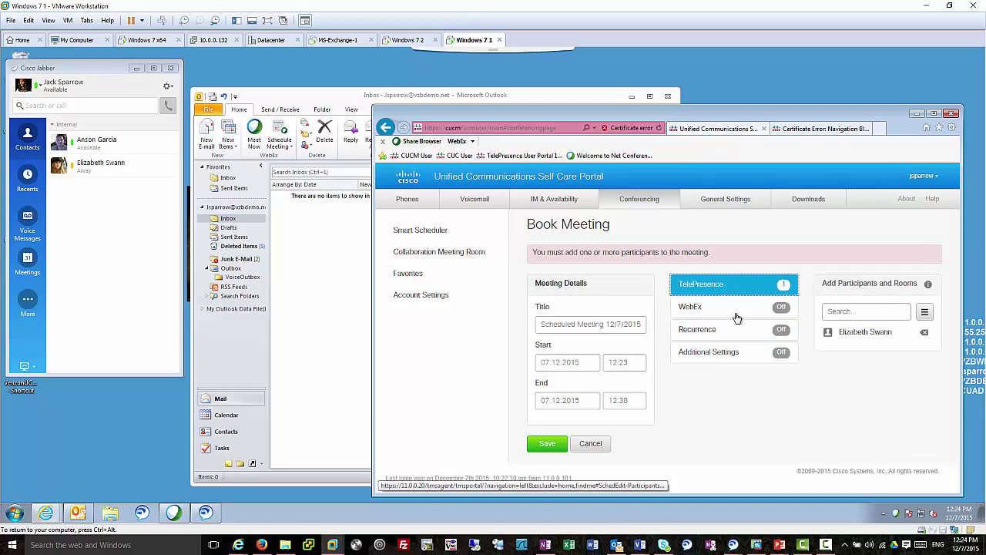
left_click(546, 442)
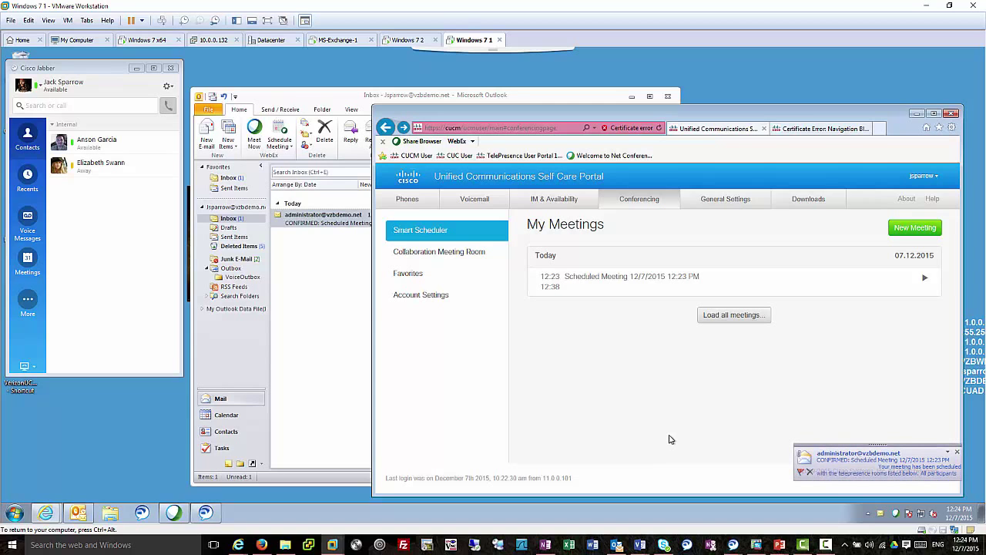
Bring Outlook forward to view the organizer's meeting confirmation email and widen its window
left_click(353, 297)
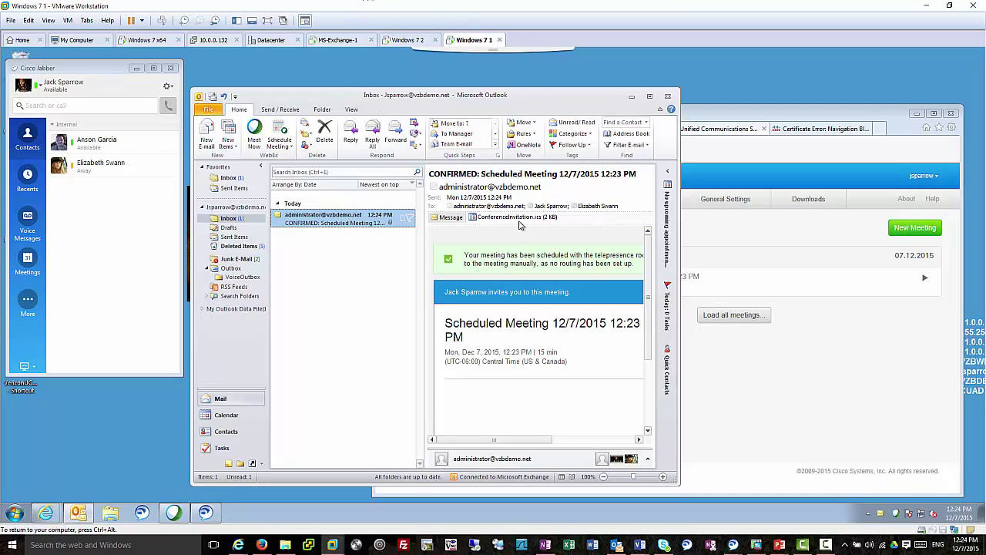
left_click_drag(675, 285, 717, 280)
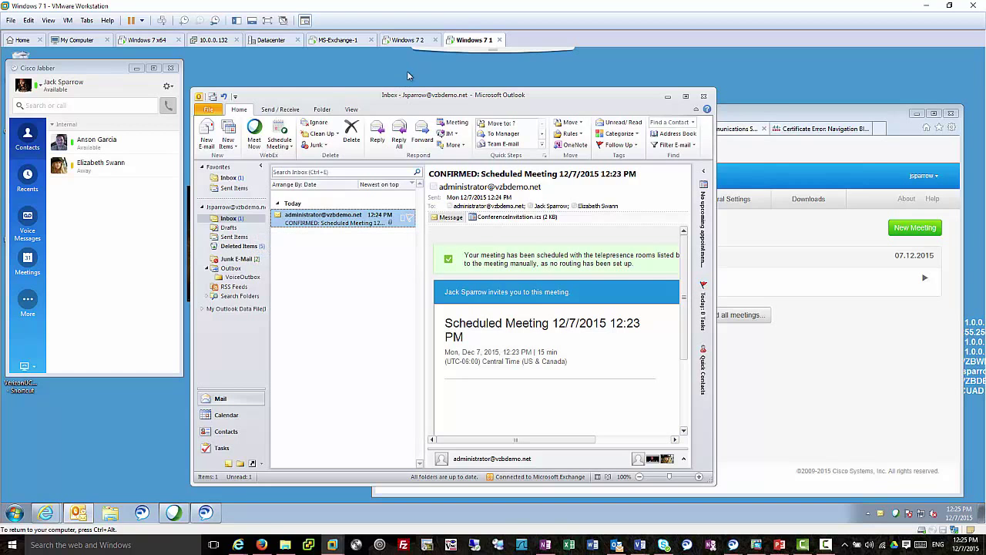
Switch to the Windows 7 2 virtual machine and read the participant's copy of the meeting confirmation email in Outlook
left_click(407, 40)
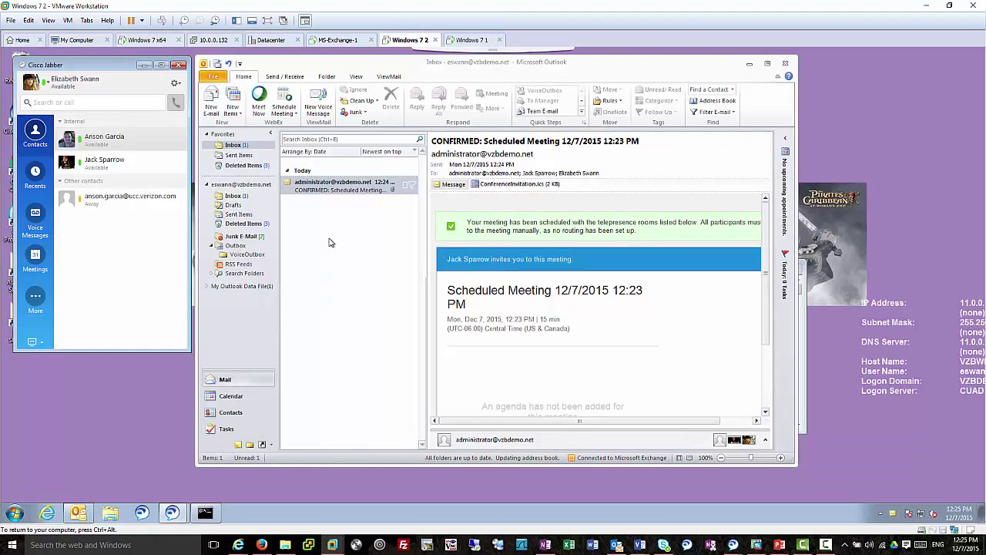
double_click(349, 188)
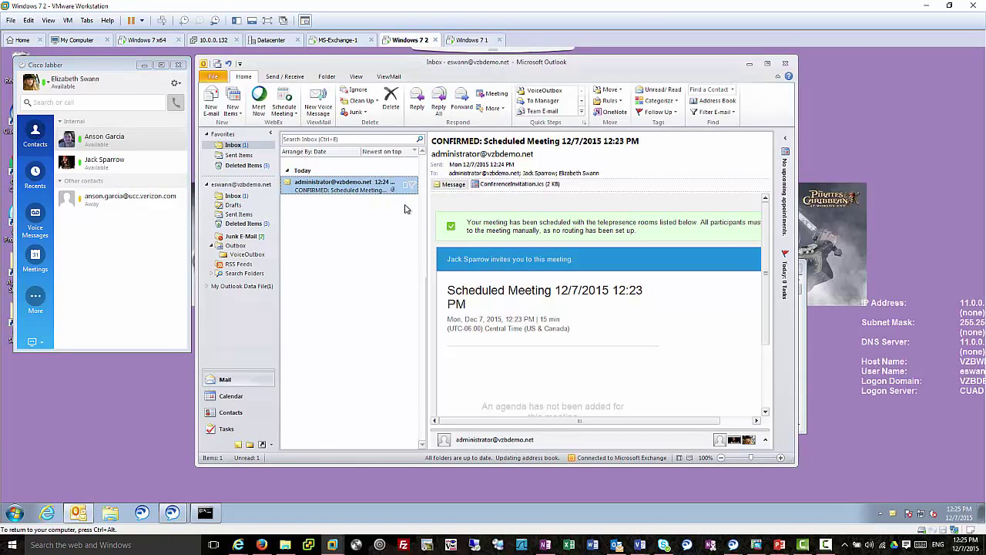
left_click(74, 178)
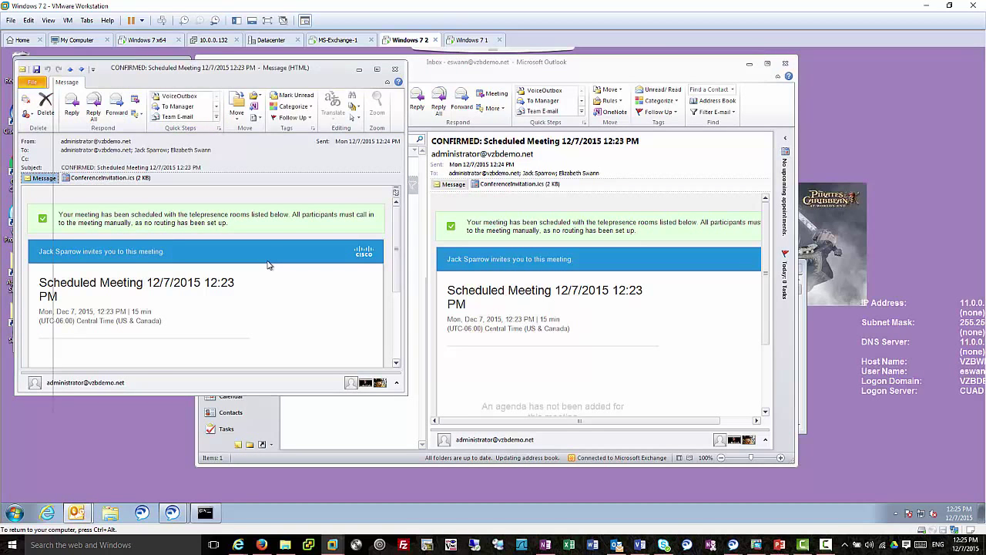
left_click(69, 125)
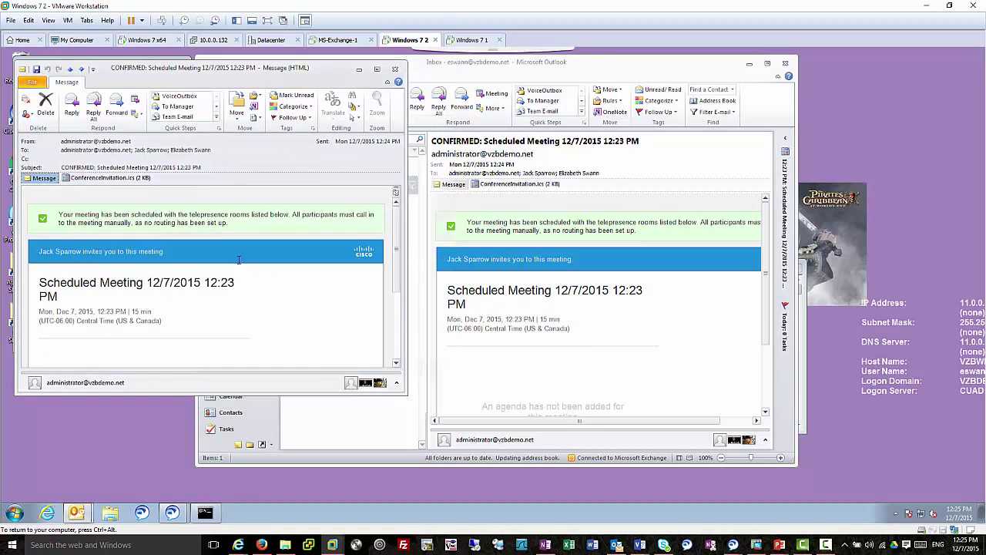
left_click(394, 69)
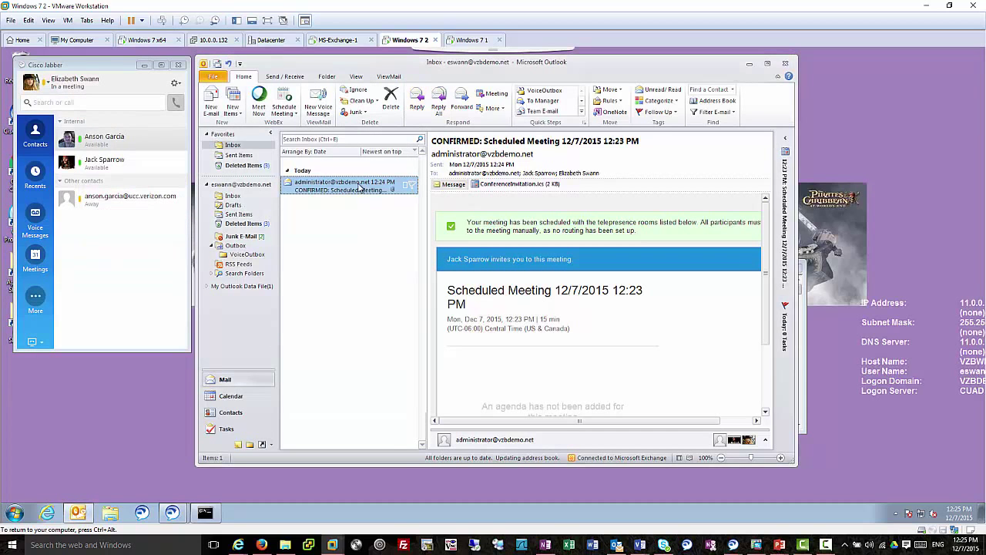
scroll(497, 290, "down", 3)
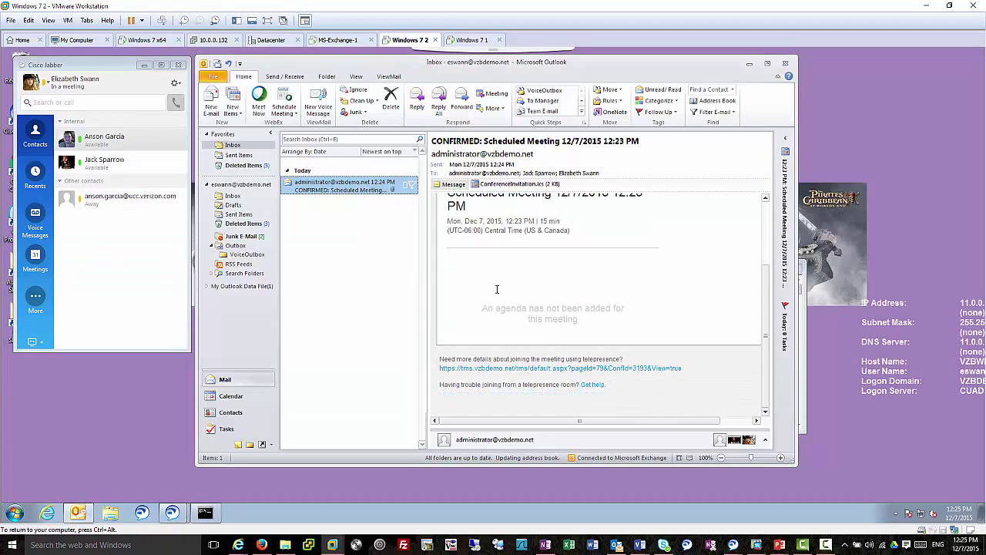
scroll(497, 289, "up", 3)
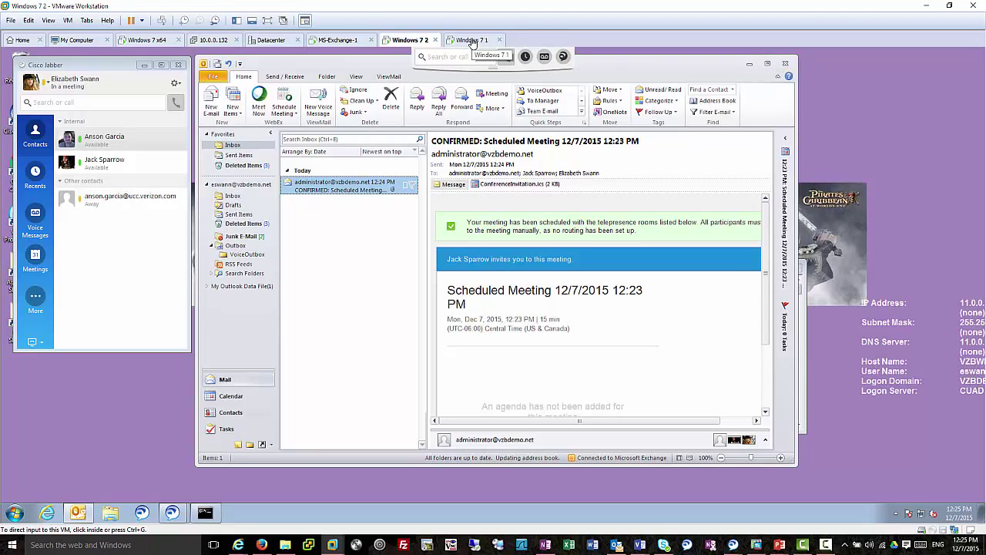
Switch back to the Windows 7 1 virtual machine, bring the Self Care Portal forward and check Cisco Jabber's meetings
left_click(473, 41)
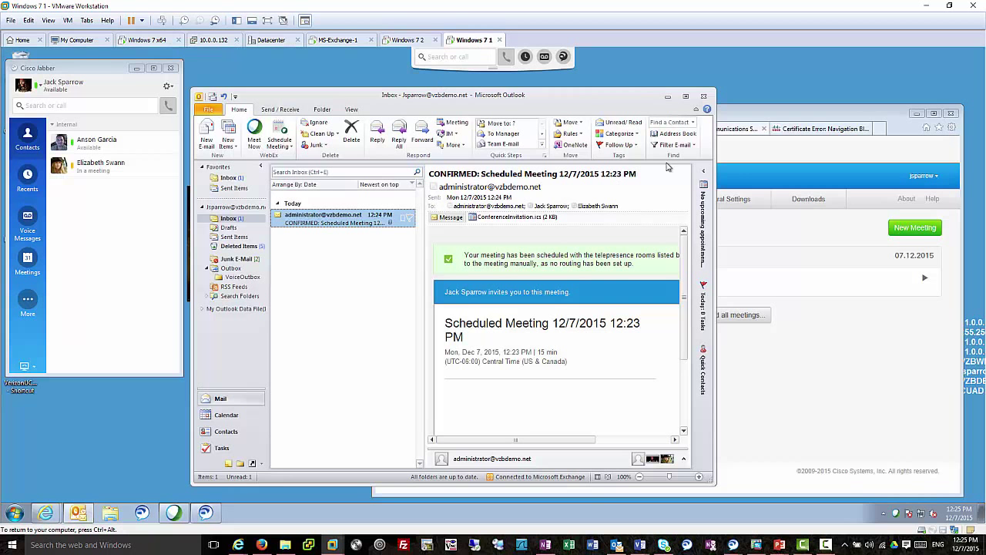
left_click(847, 115)
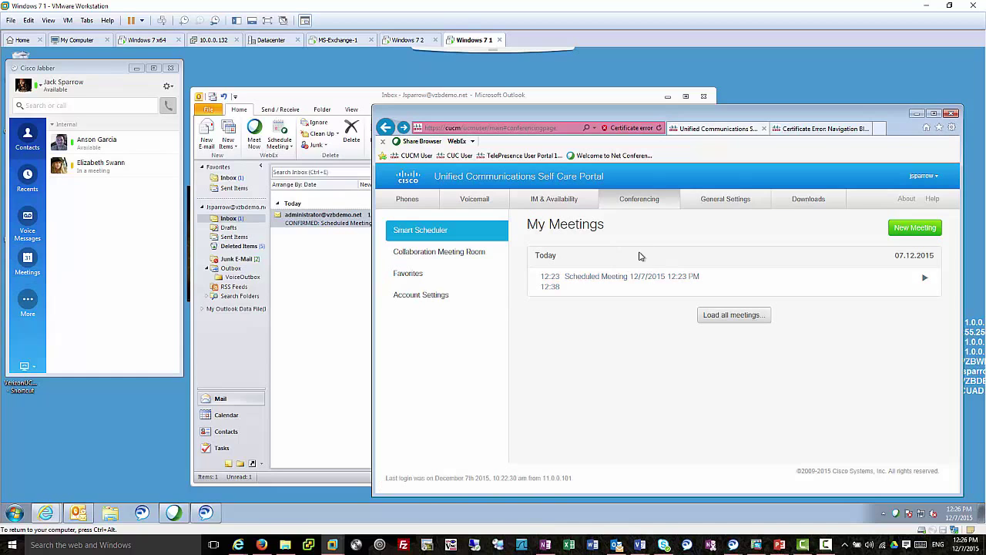
left_click(27, 263)
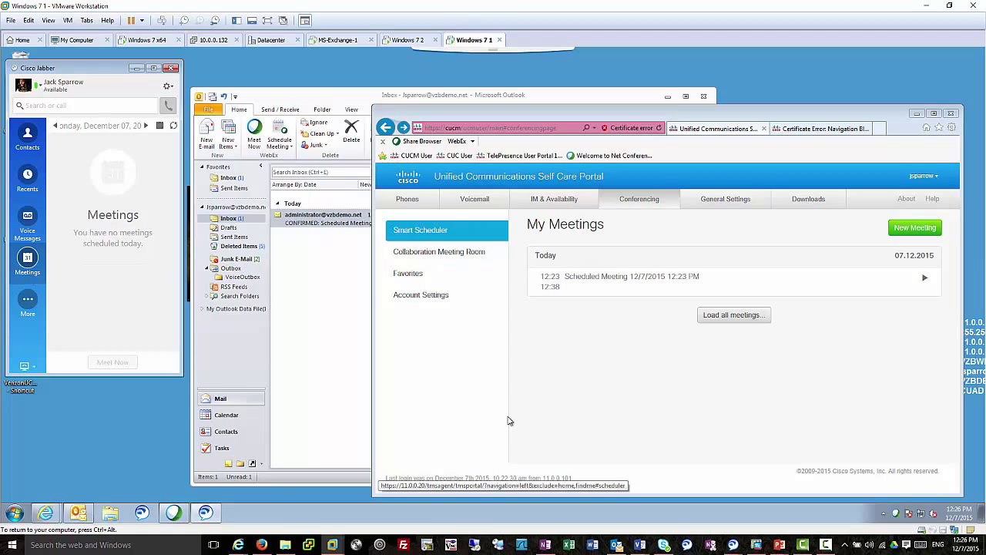
Switch to Cisco Unified CM Administration in Firefox and review the Video Conference Scheduling Portal Profile of the Jabber_onPremCMR service profile
left_click(262, 544)
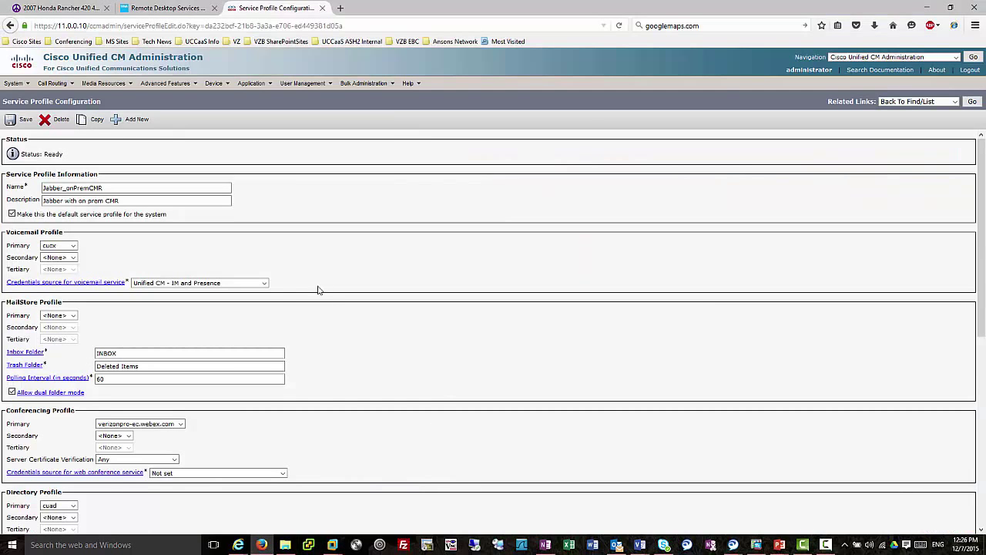
scroll(327, 243, "down", 8)
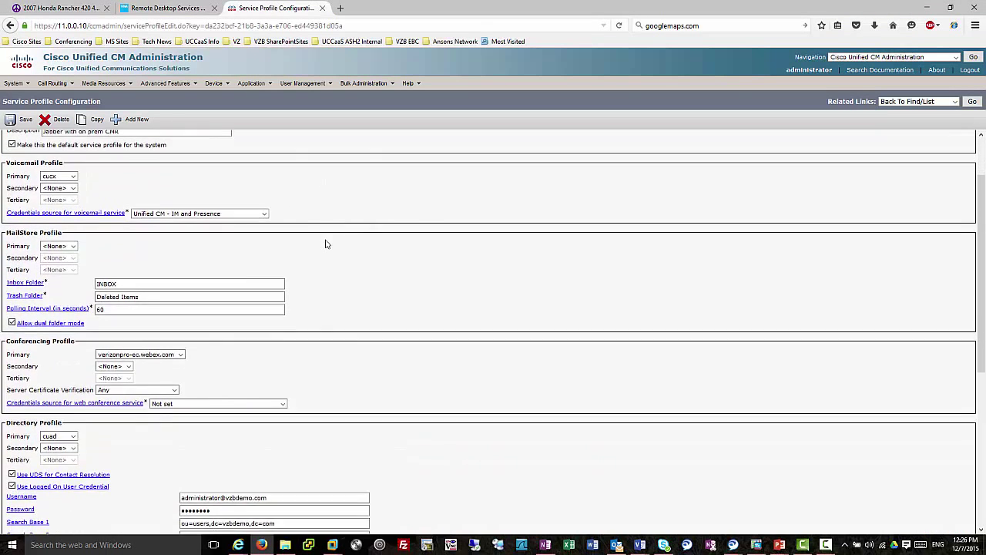
scroll(329, 241, "down", 1)
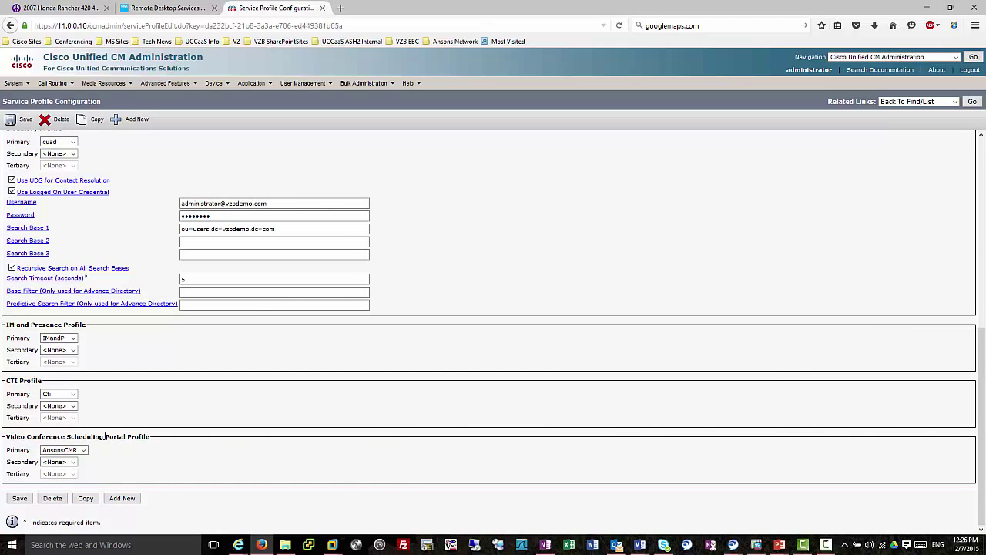
left_click_drag(106, 436, 127, 435)
left_click(157, 452)
Return to the Windows 7 1 virtual machine and check the additional entries offered under More in Cisco Jabber
left_click(931, 10)
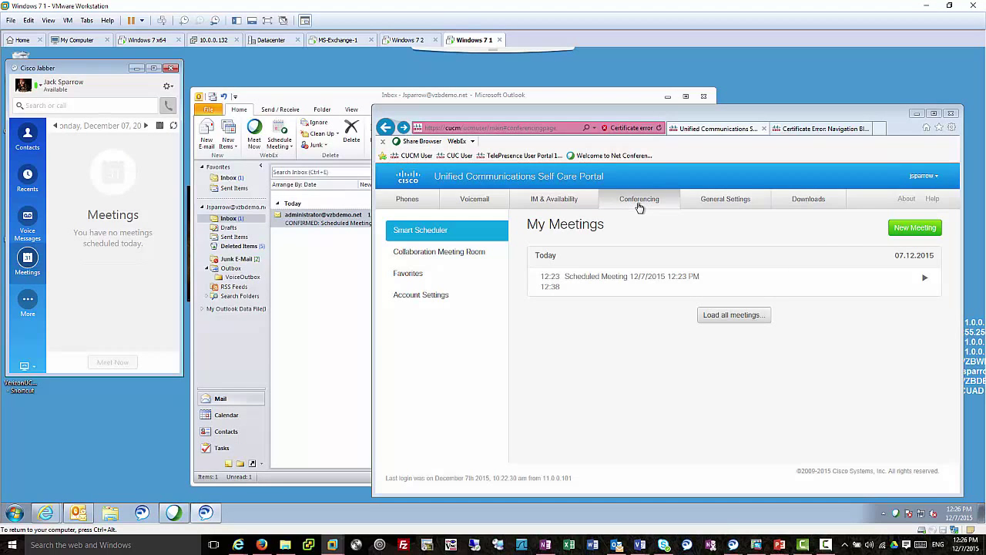
left_click(28, 299)
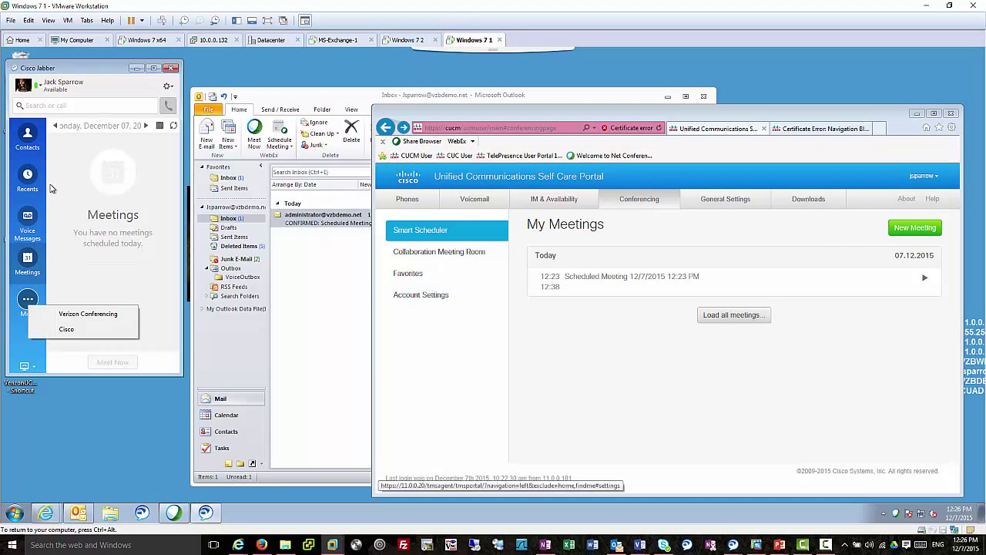
left_click(92, 272)
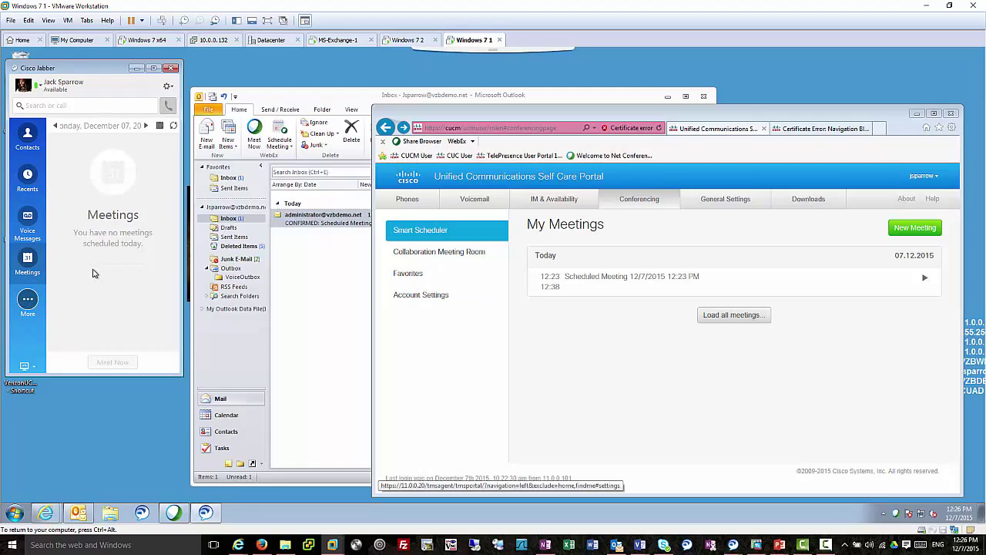